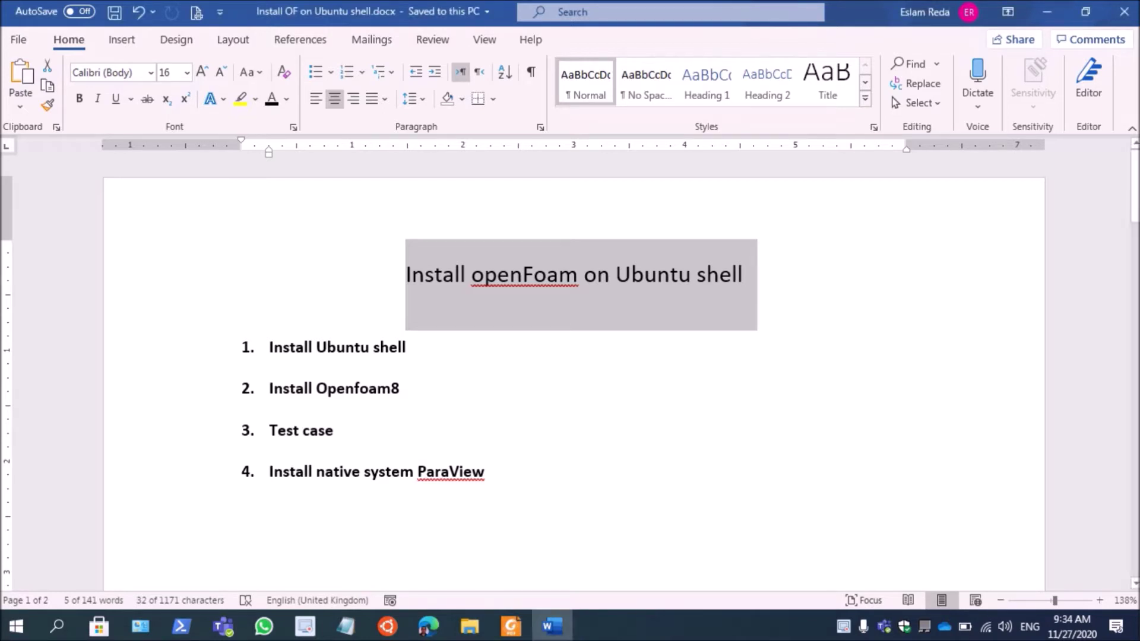
# Step: Review the guide's steps from Install Ubuntu shell through Install native system ParaView
pyautogui.click(136, 357)
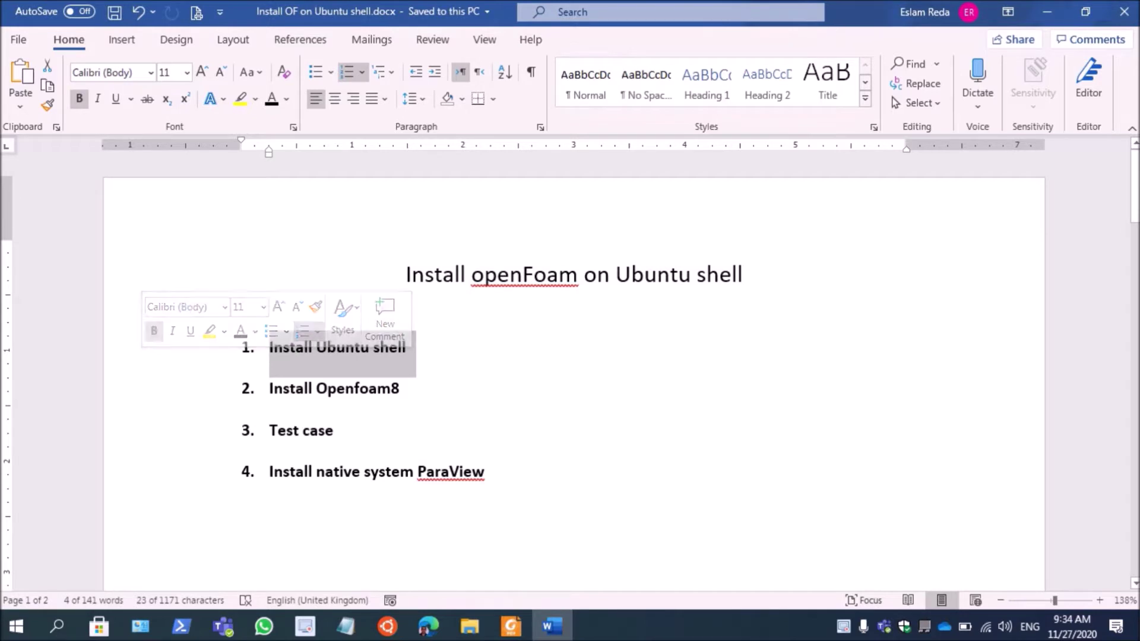
pyautogui.click(143, 392)
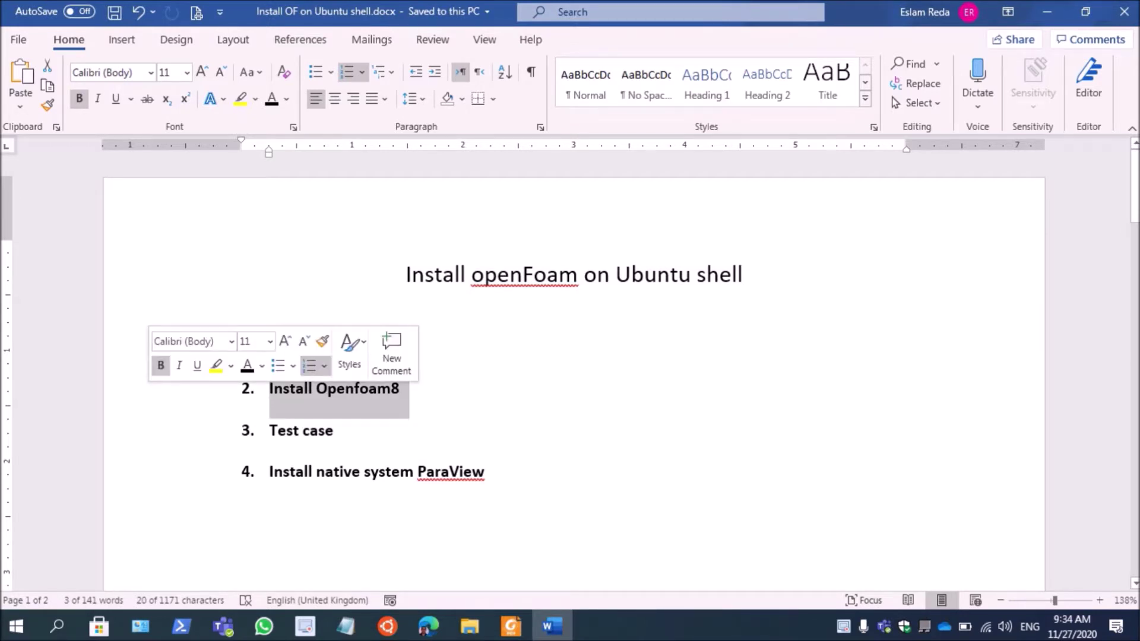
pyautogui.click(146, 438)
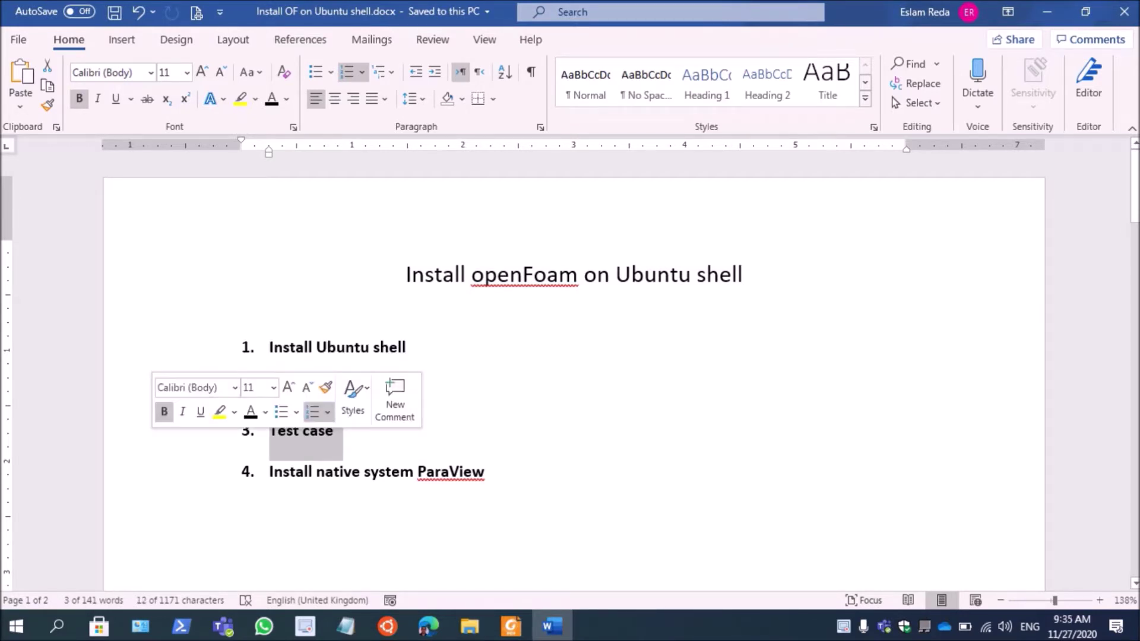
pyautogui.click(143, 479)
pyautogui.doubleClick(429, 471)
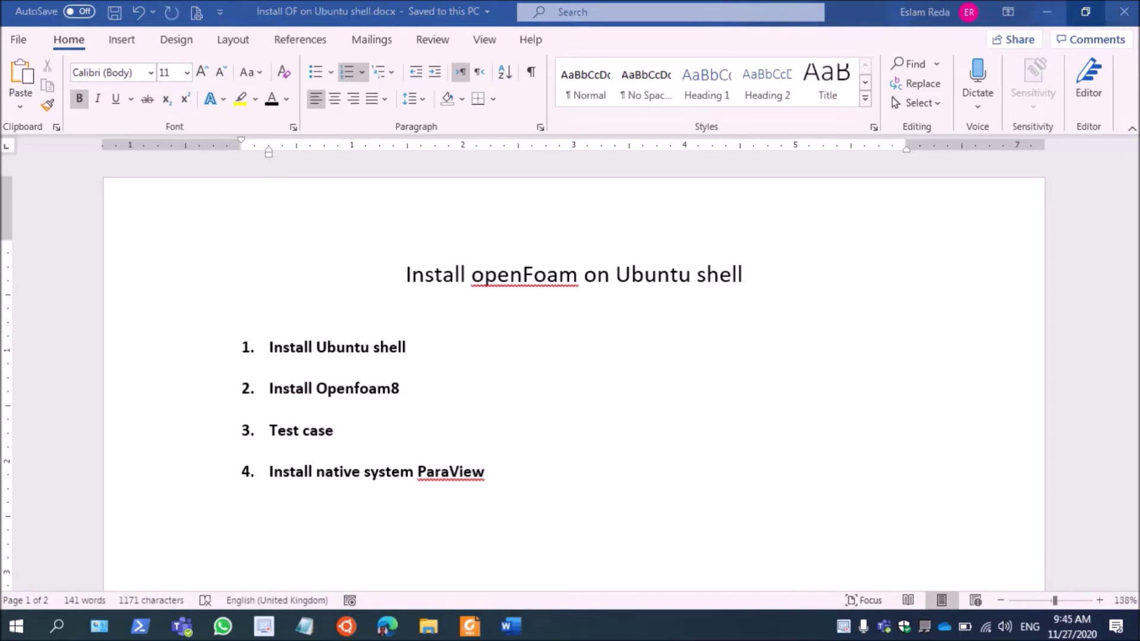
# Step: Open Microsoft Store from the Start menu and search for 'ubuntu'
pyautogui.click(17, 626)
pyautogui.scroll(-10, 102, 512)
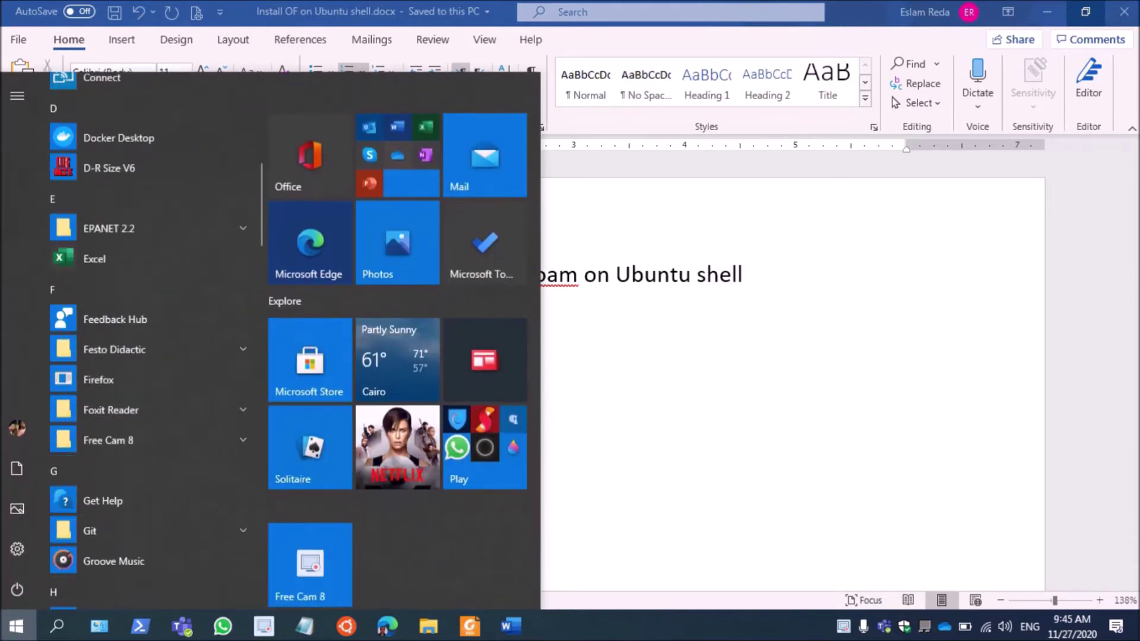
pyautogui.scroll(-10, 118, 306)
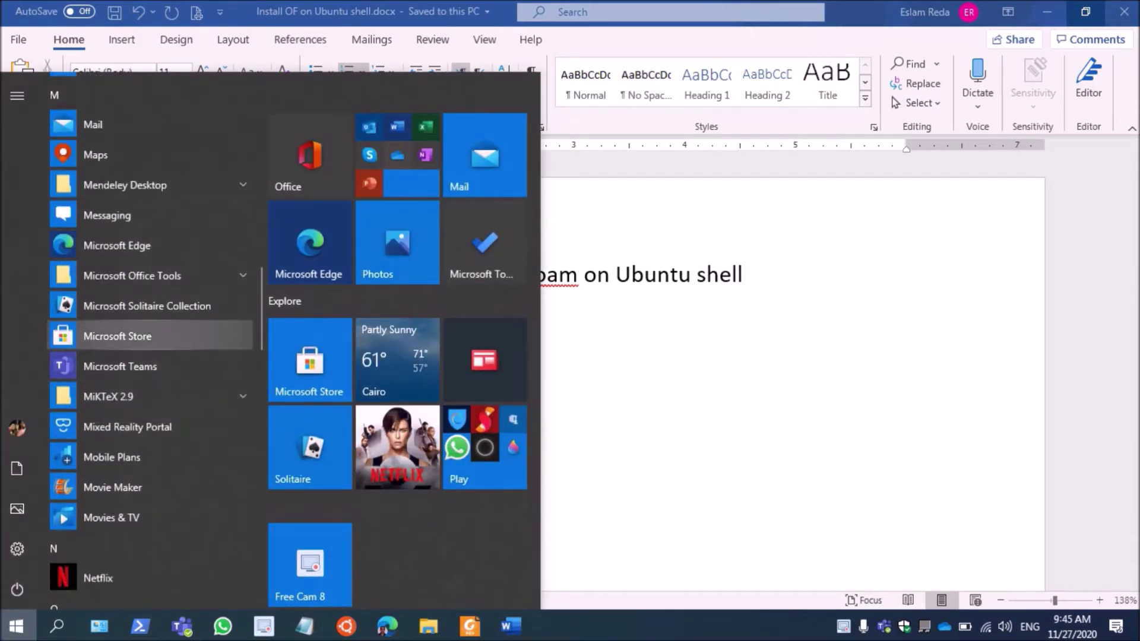
pyautogui.click(117, 336)
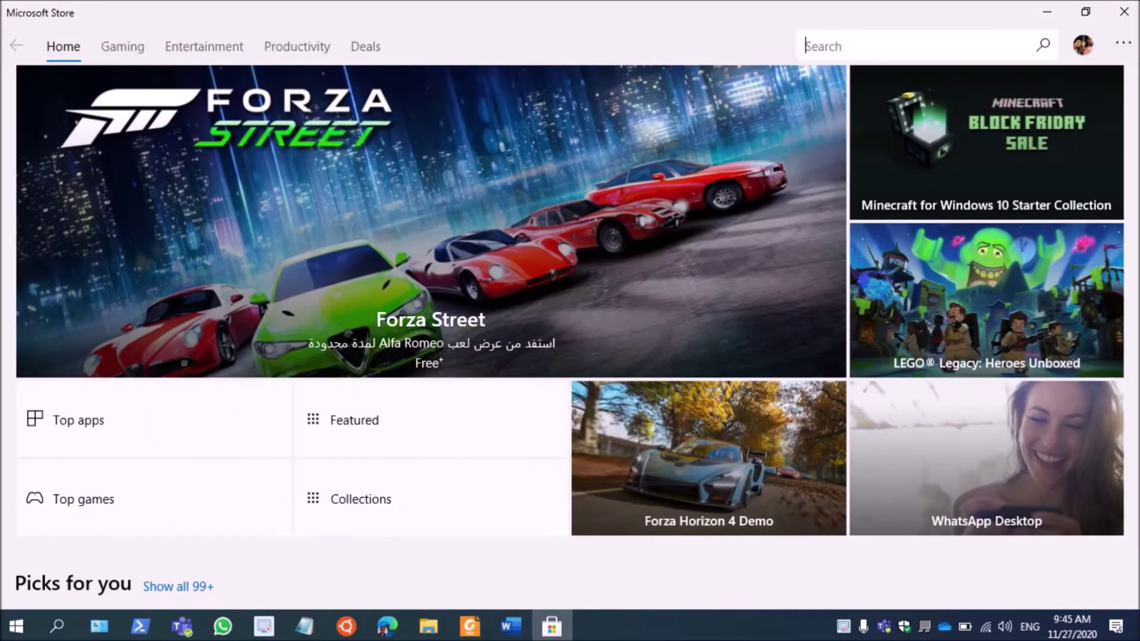
pyautogui.write('ubuntu')
pyautogui.press('Return')
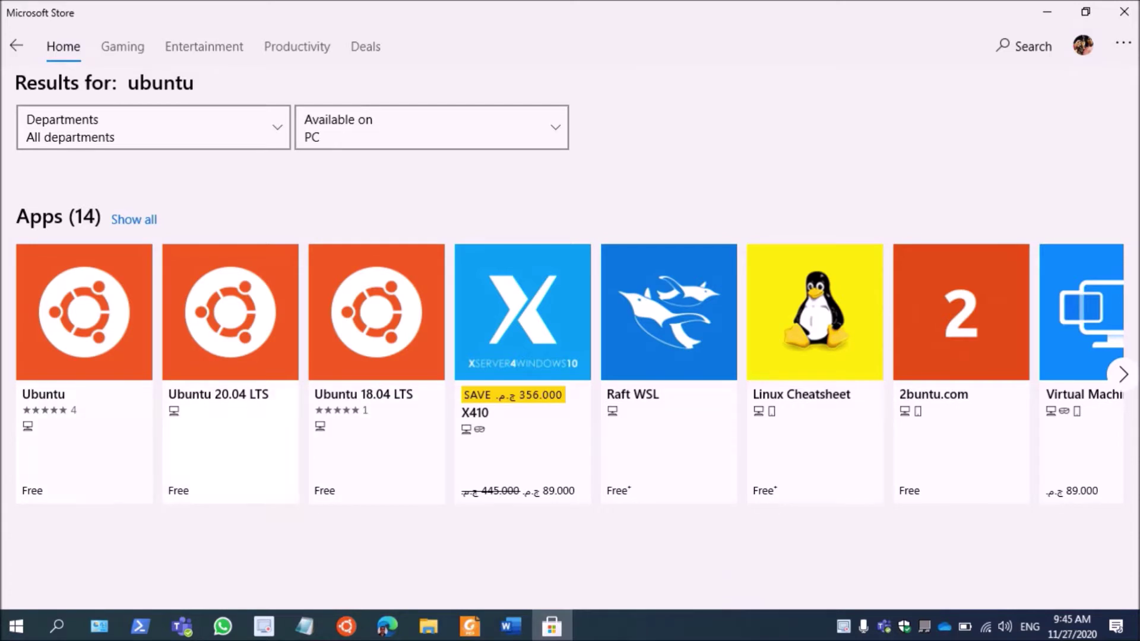
# Step: Install Ubuntu 20.04 LTS with Get, then launch it
pyautogui.click(230, 336)
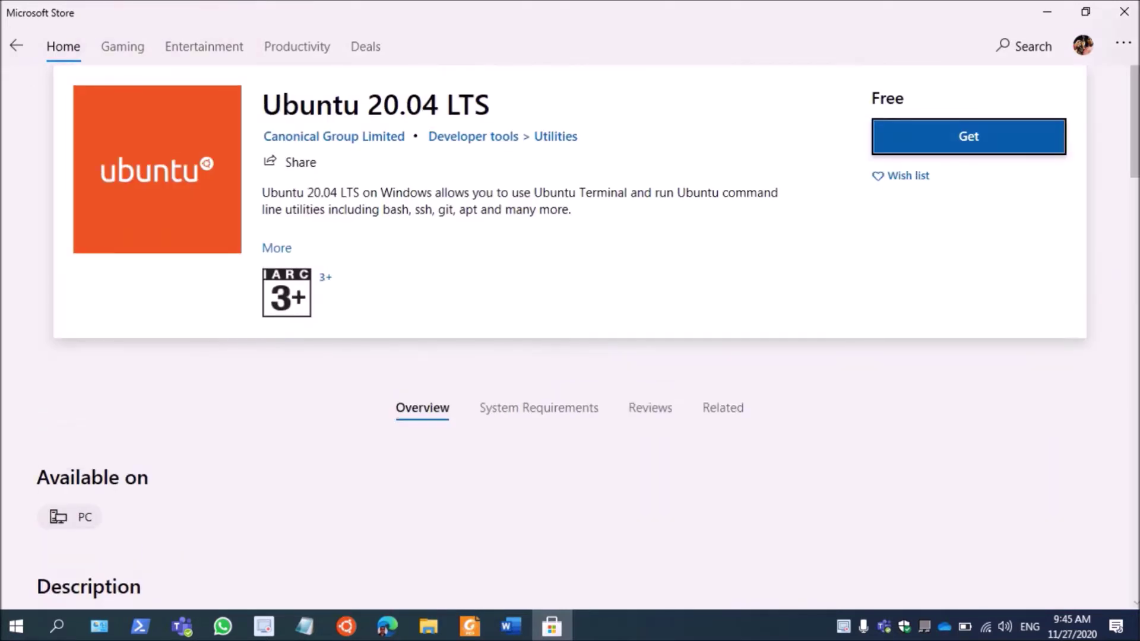
pyautogui.click(969, 137)
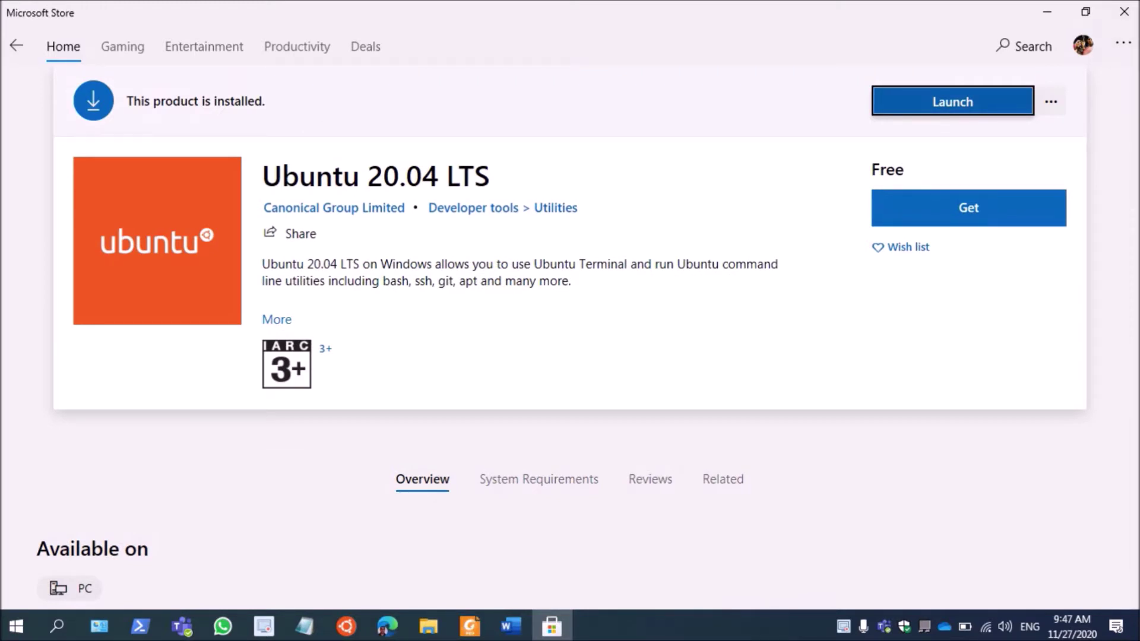
pyautogui.press('Return')
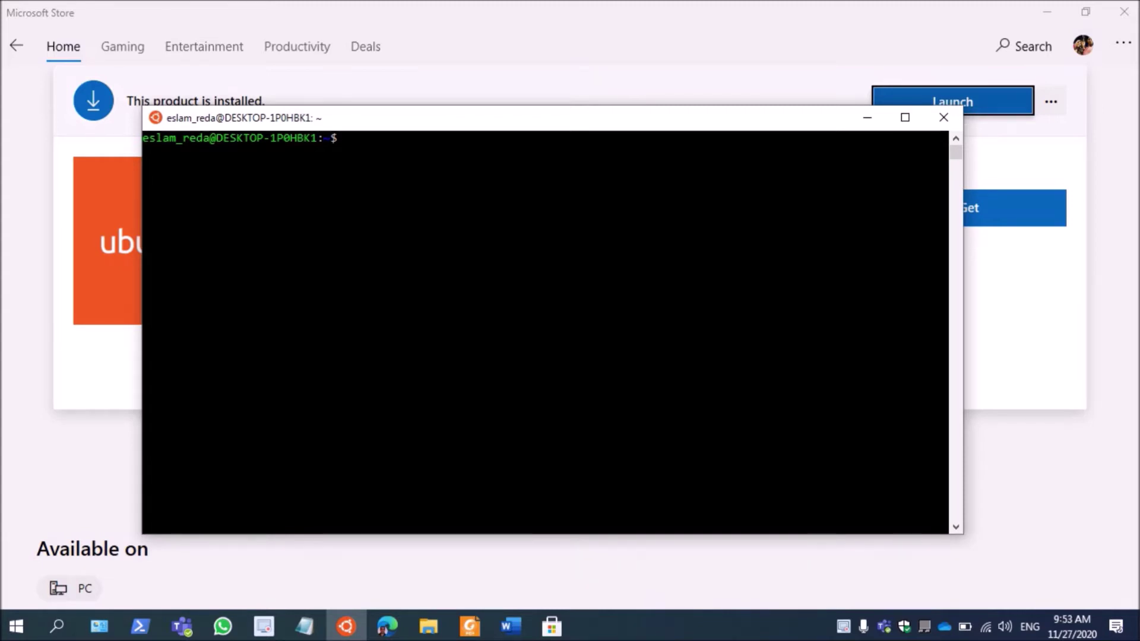
# Step: Close the Ubuntu console once first-time setup reaches the shell prompt
pyautogui.click(944, 117)
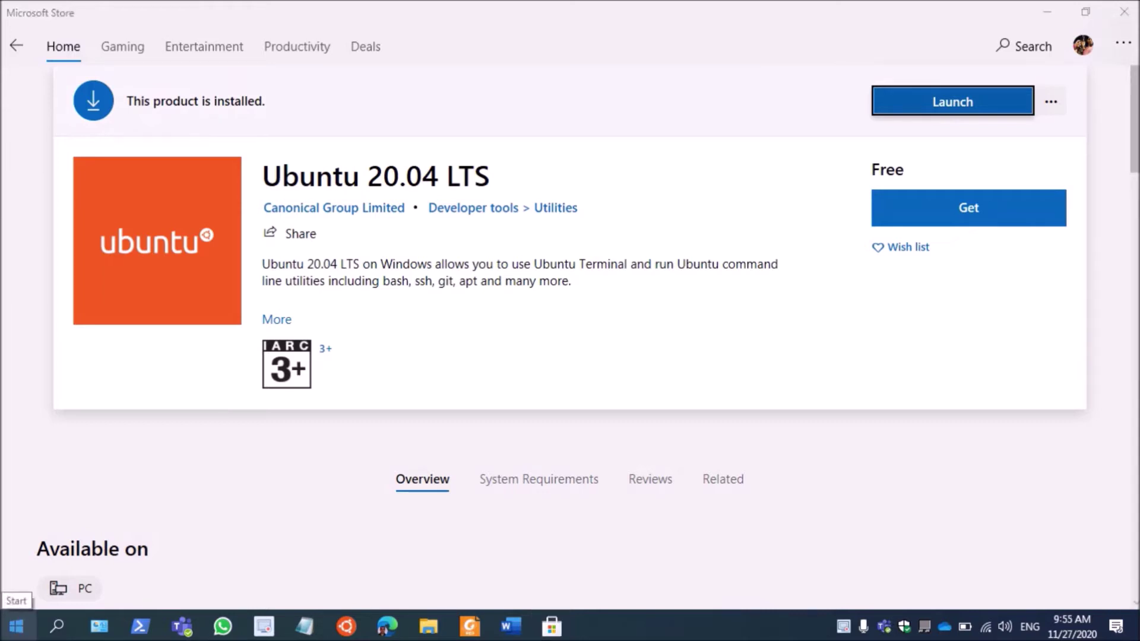
# Step: Run Windows PowerShell as Administrator from the Start menu's Windows PowerShell folder
pyautogui.click(16, 625)
pyautogui.scroll(-20, 155, 460)
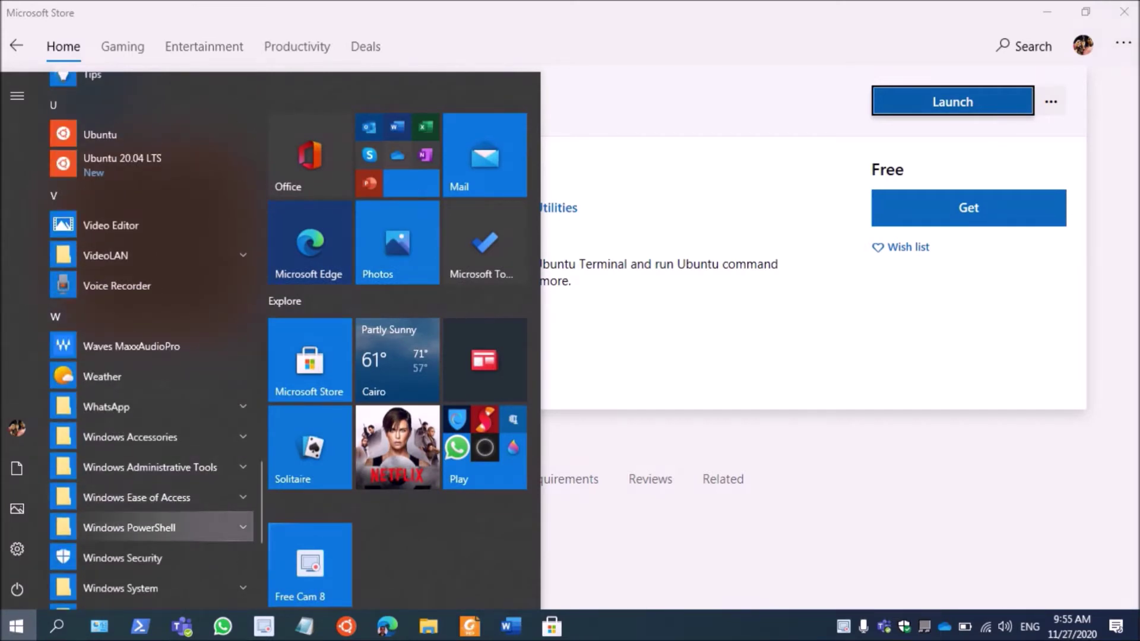
pyautogui.click(154, 527)
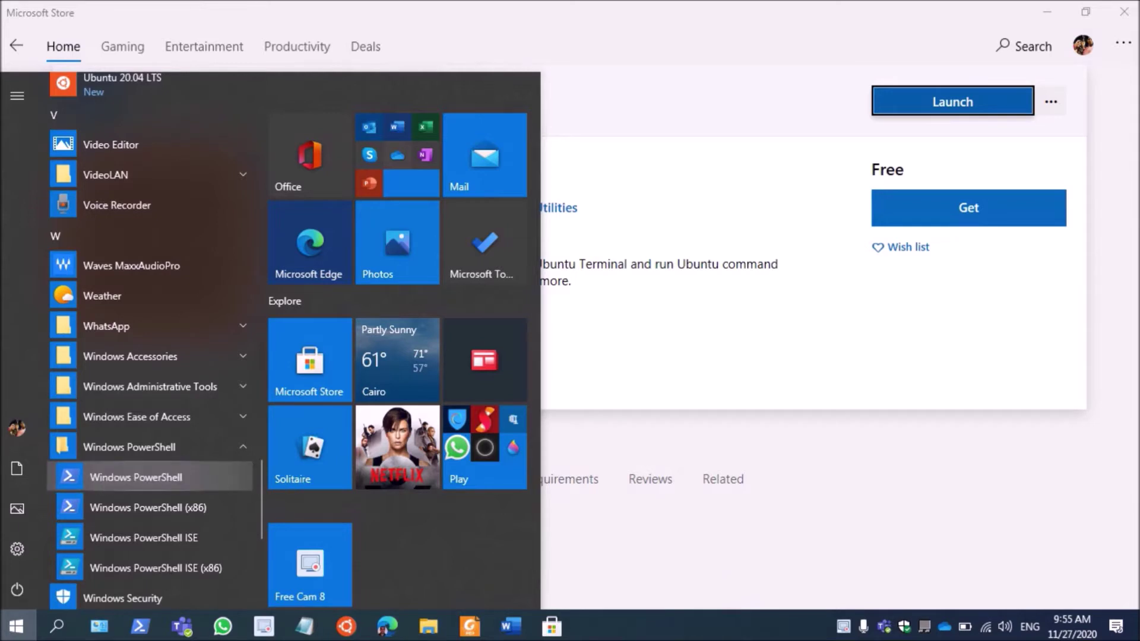
pyautogui.rightClick(146, 481)
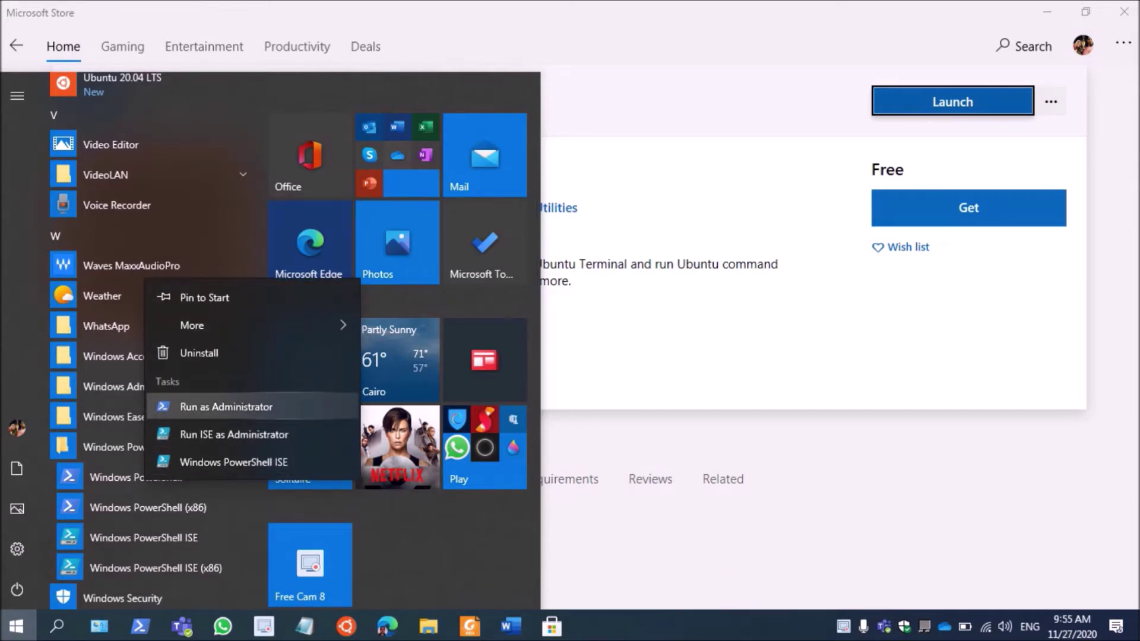
pyautogui.click(227, 407)
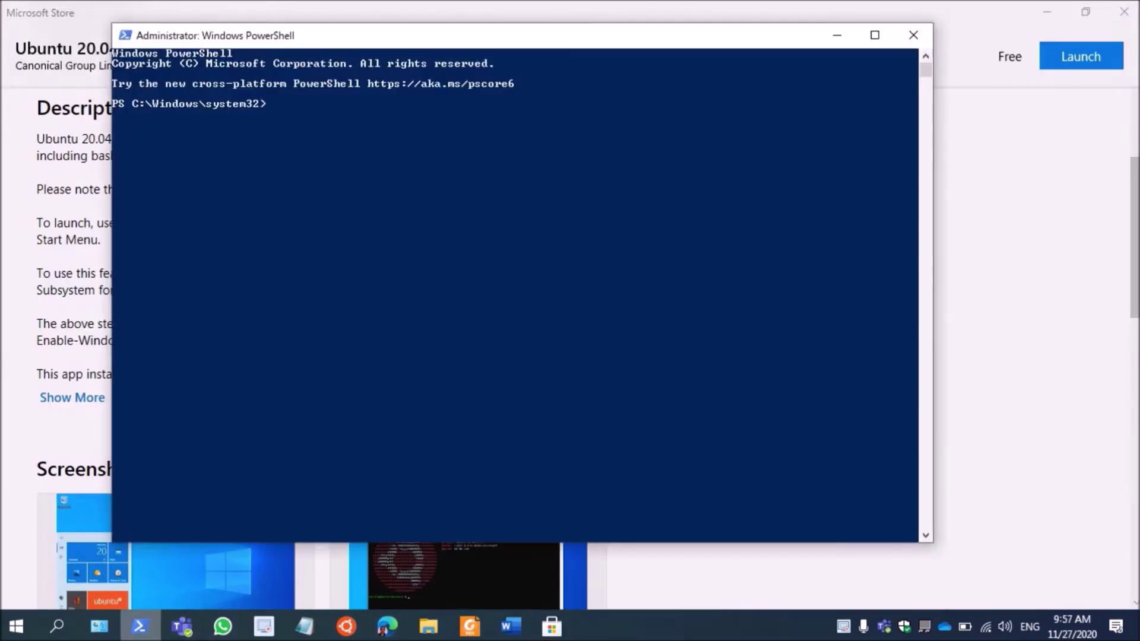
# Step: Run Enable-WindowsOptionalFeature -Online -FeatureName Microsoft-Windows-Subsystem-Linux
pyautogui.write('Enable-WindowsOptionalFeature -Online -FeatureName Microsoft-Windows-Subsystem-Linux')
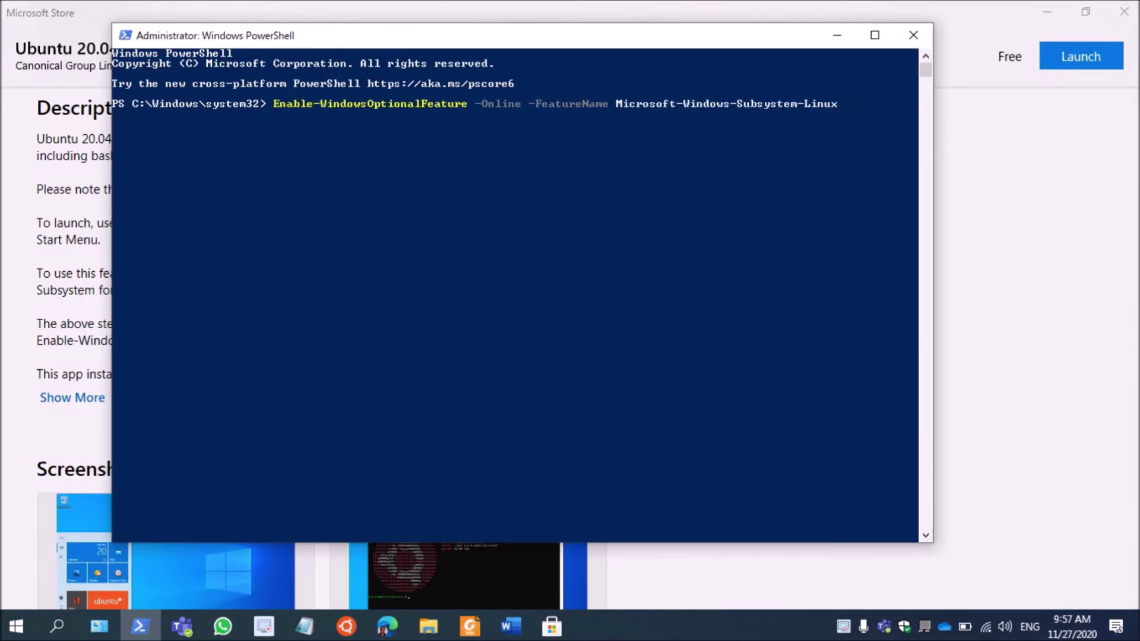
pyautogui.press('Return')
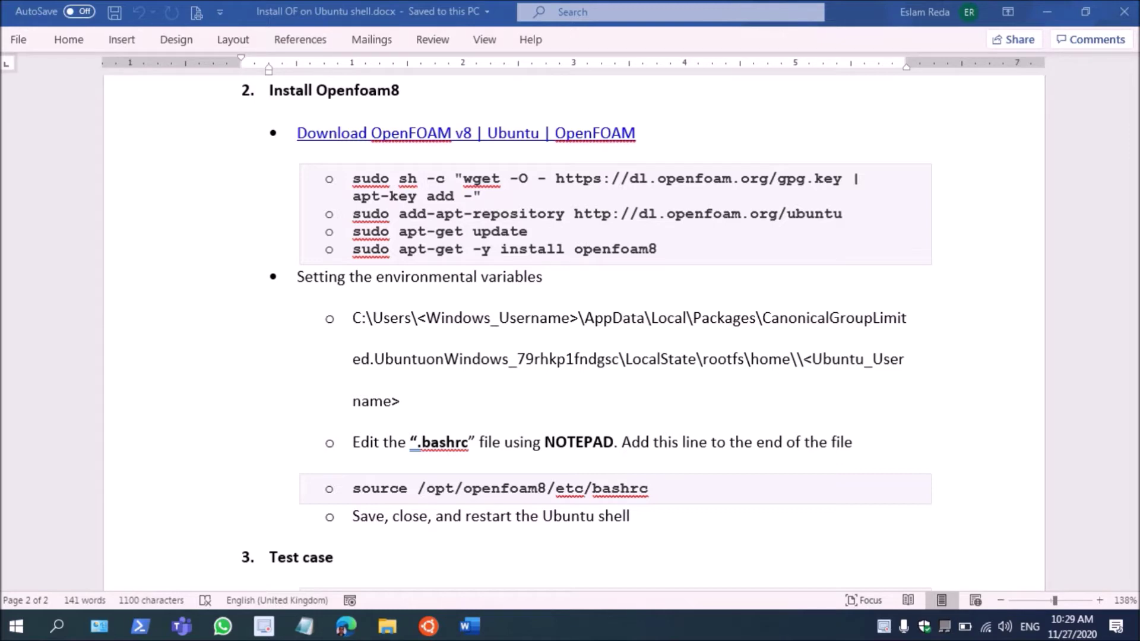
# Step: Paste and run the wget/apt-key repository command in the Ubuntu terminal, reaching the sudo prompt
pyautogui.scroll(-8, 288, 351)
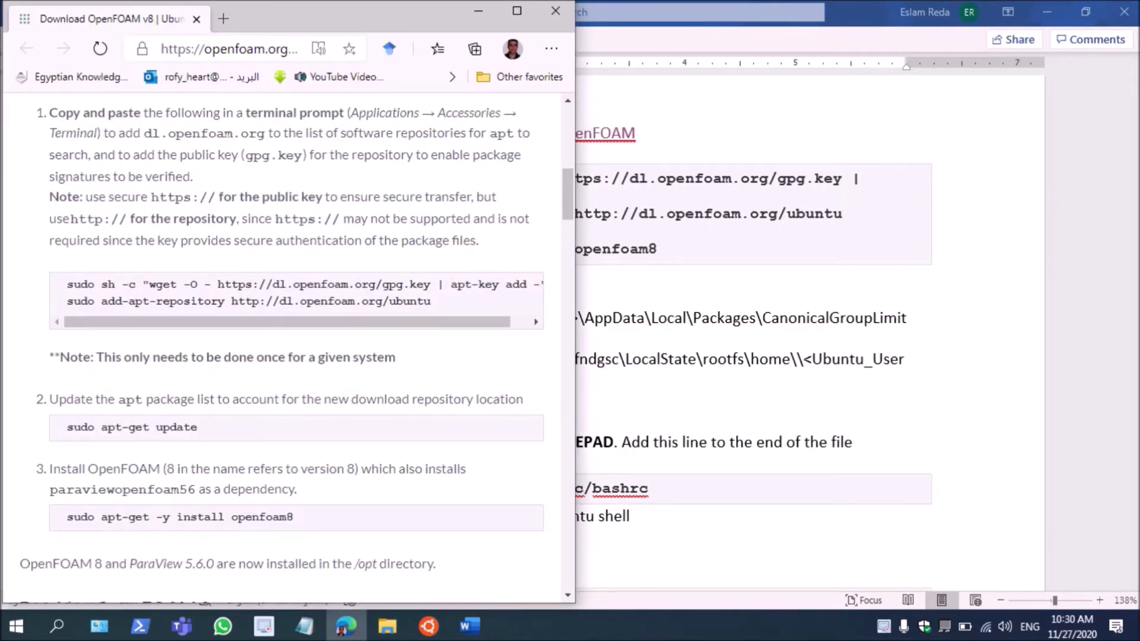
pyautogui.click(429, 626)
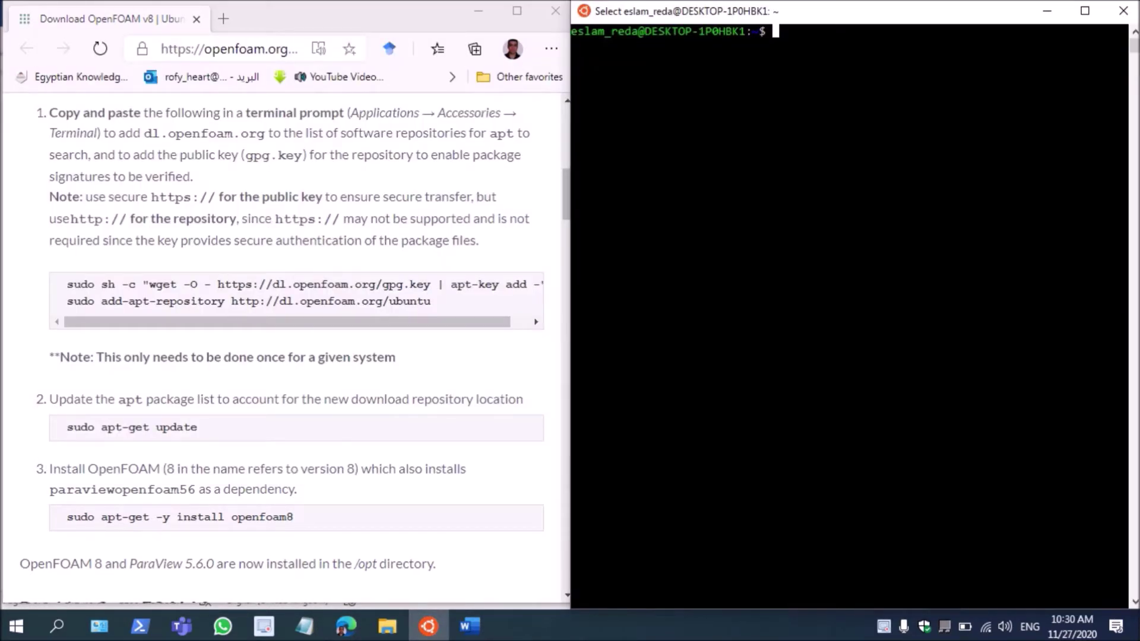
pyautogui.tripleClick(237, 285)
pyautogui.press('super+c')
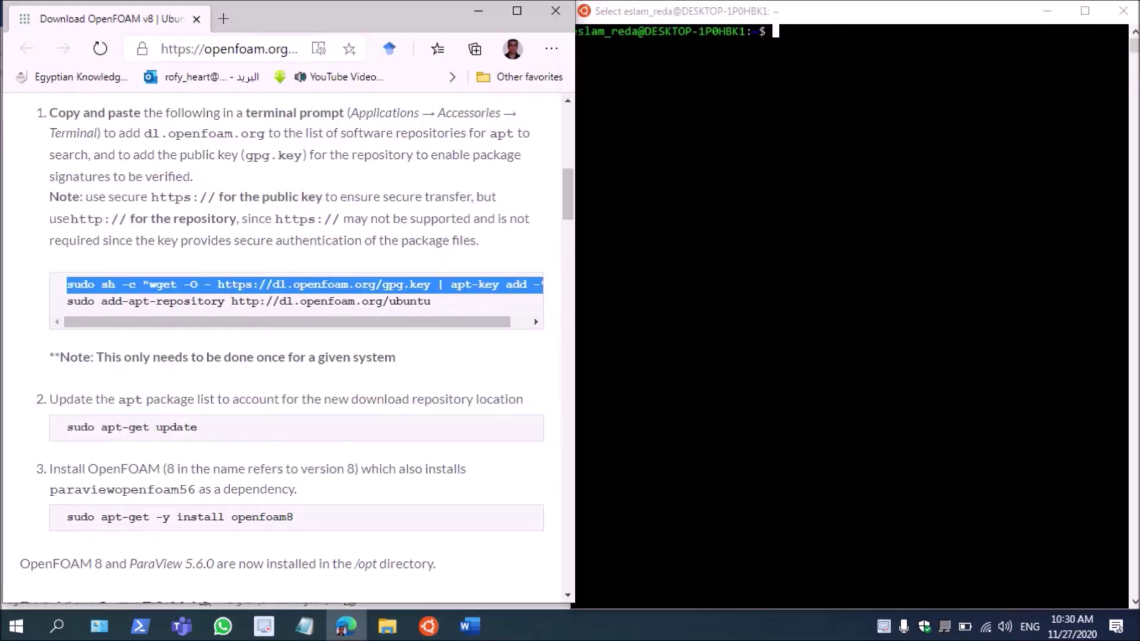
pyautogui.click(832, 178)
pyautogui.rightClick(831, 178)
pyautogui.press('Return')
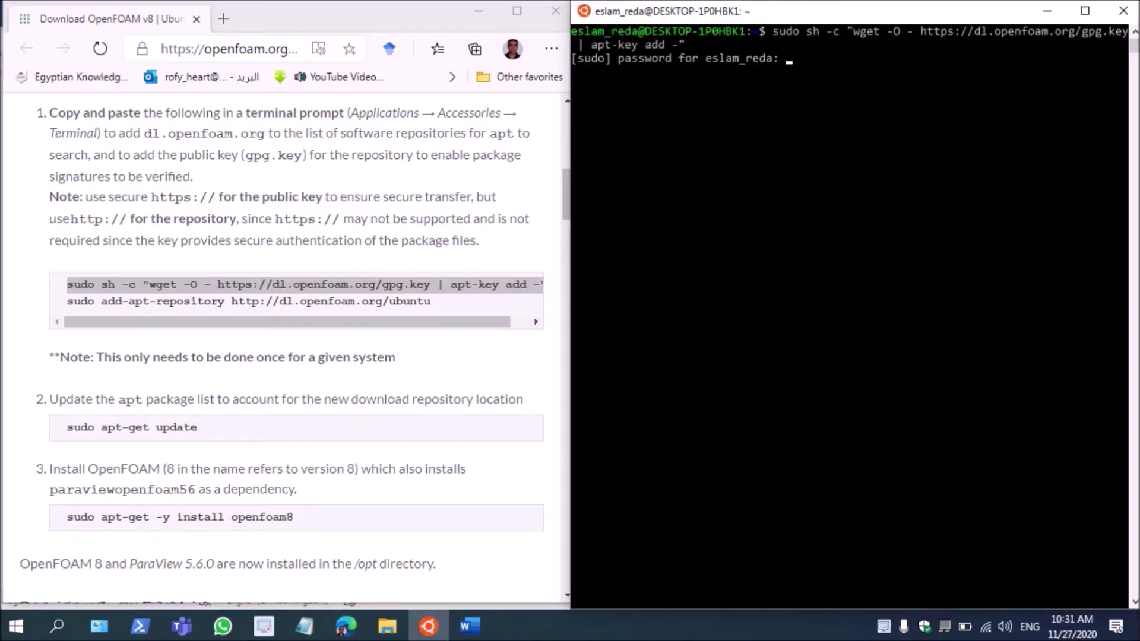
pyautogui.moveTo(797, 32); pyautogui.dragTo(774, 31)
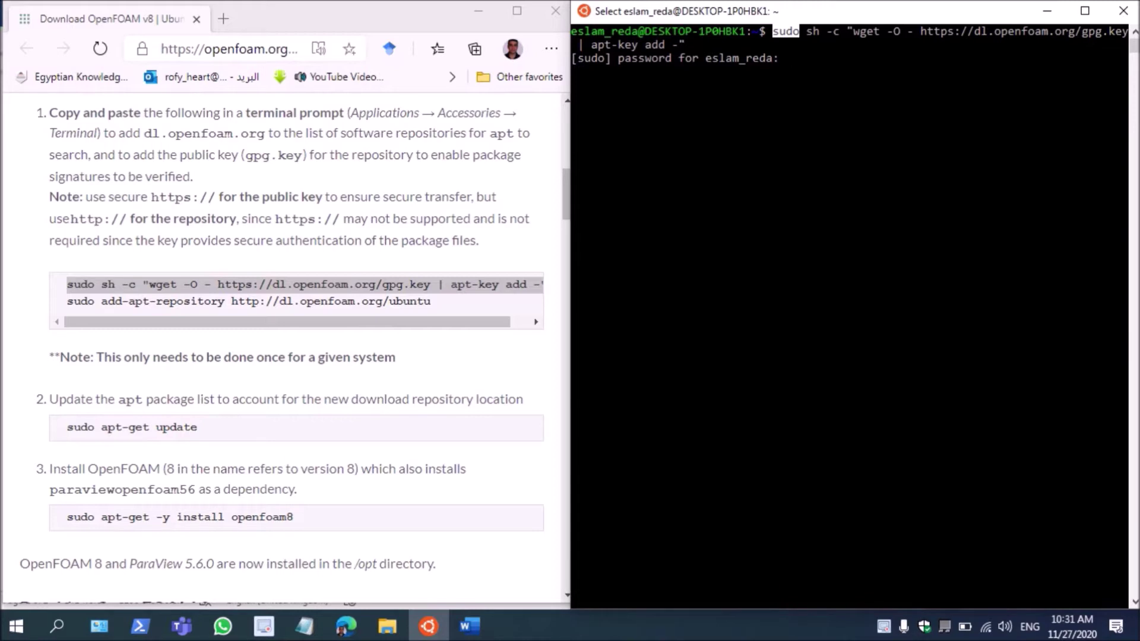
pyautogui.click(782, 58)
pyautogui.click(789, 58)
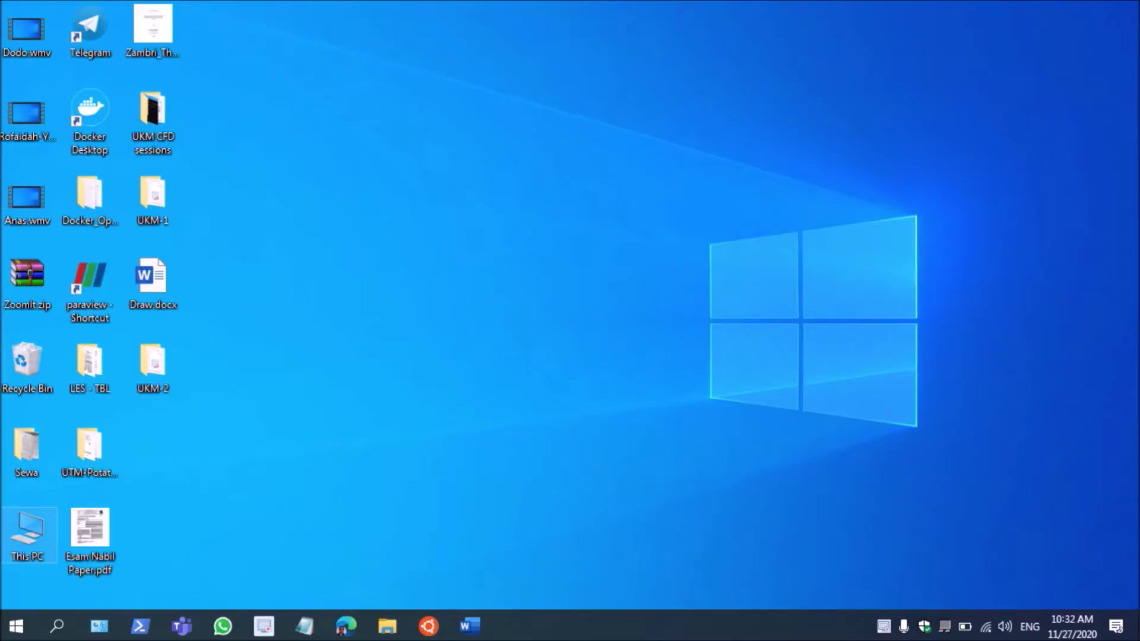
# Step: Go to C:\Users\<user> in a maximized File Explorer and show hidden items
pyautogui.doubleClick(28, 531)
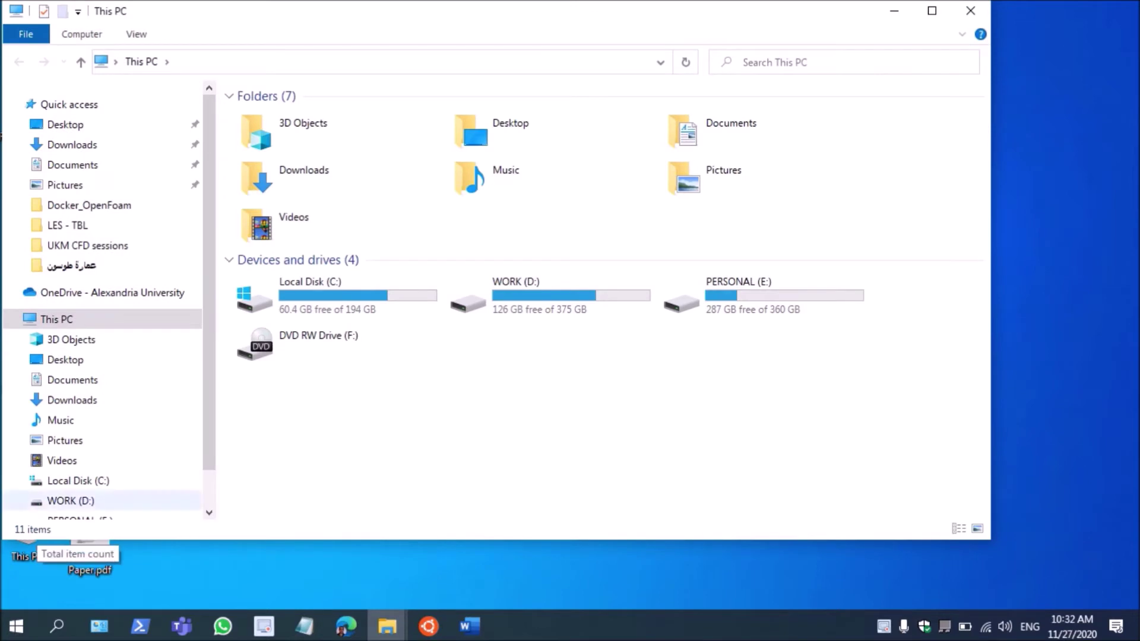
pyautogui.doubleClick(333, 295)
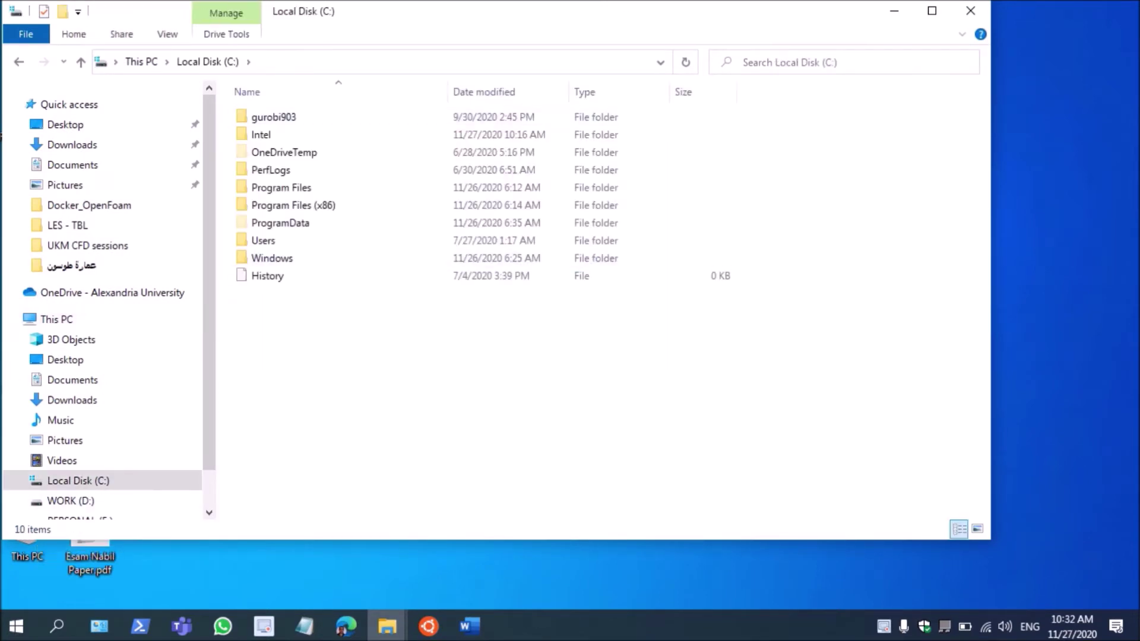
pyautogui.moveTo(380, 5); pyautogui.dragTo(380, 0)
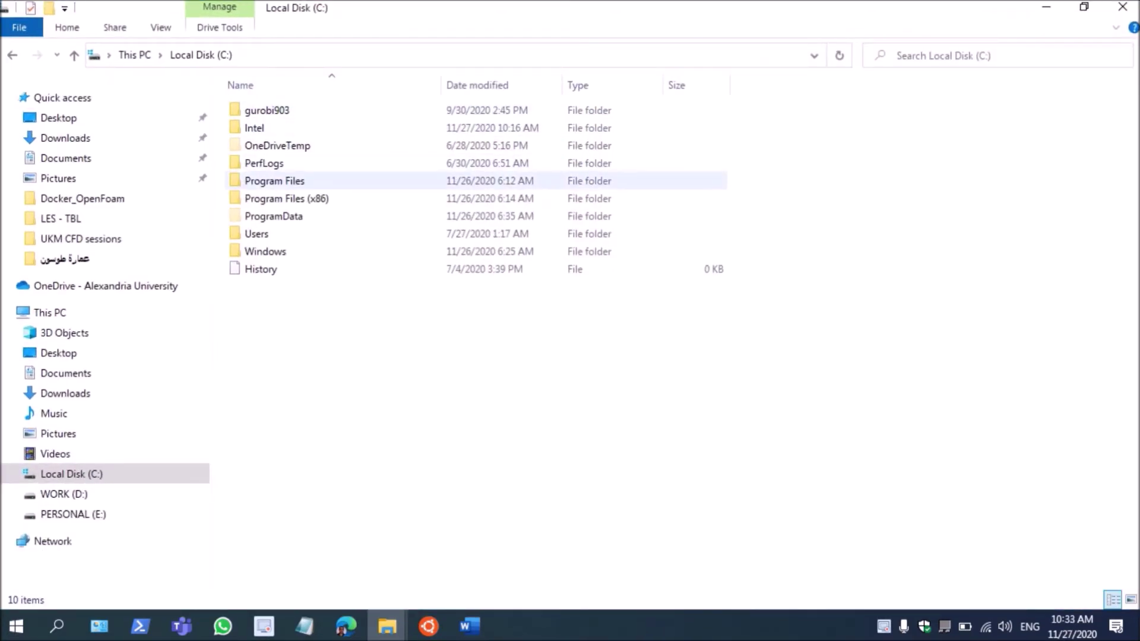
pyautogui.doubleClick(257, 234)
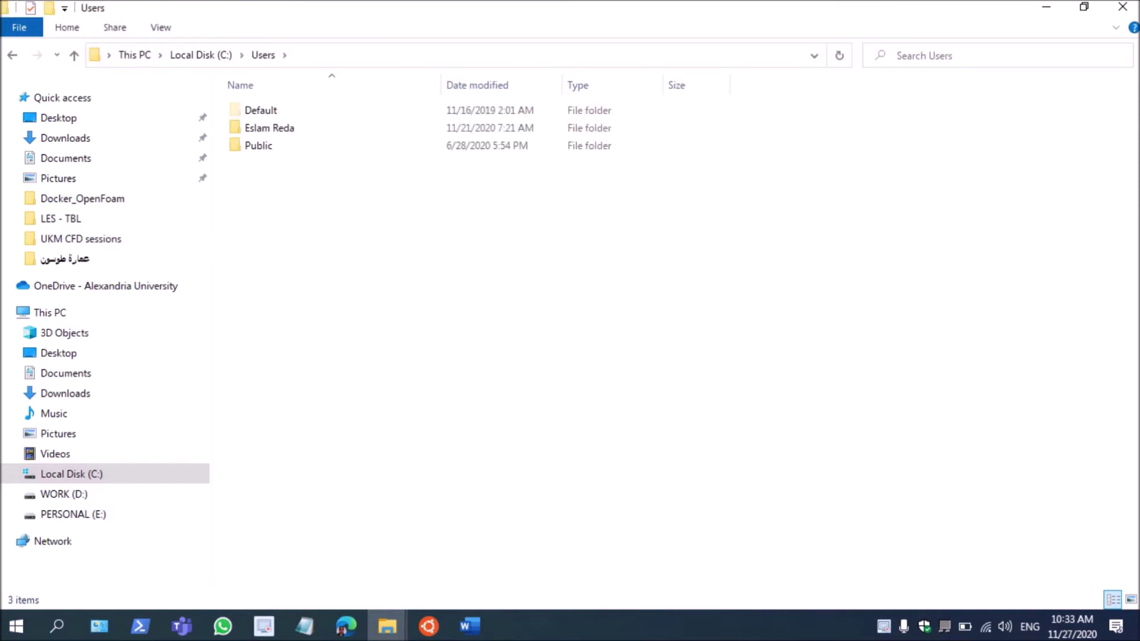
pyautogui.doubleClick(271, 128)
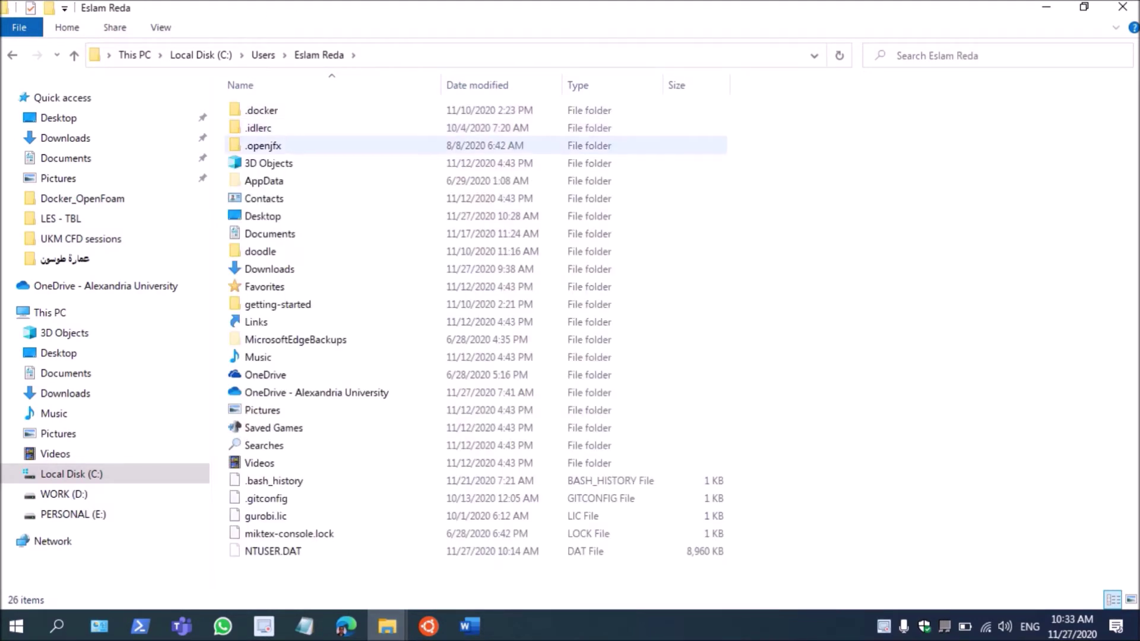
pyautogui.click(161, 27)
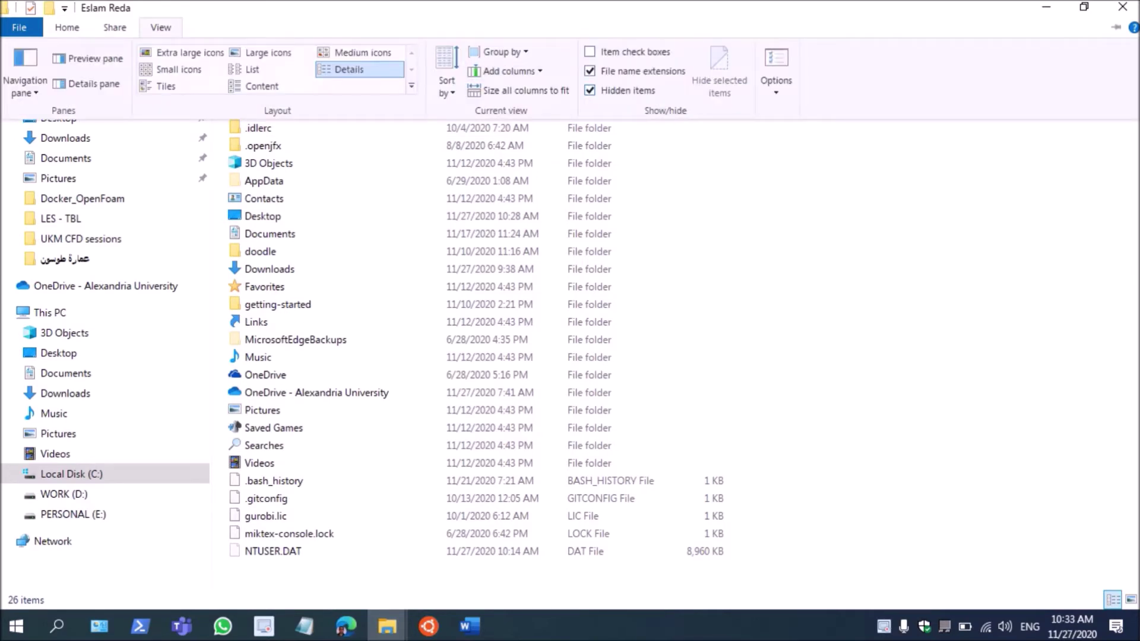
pyautogui.click(589, 91)
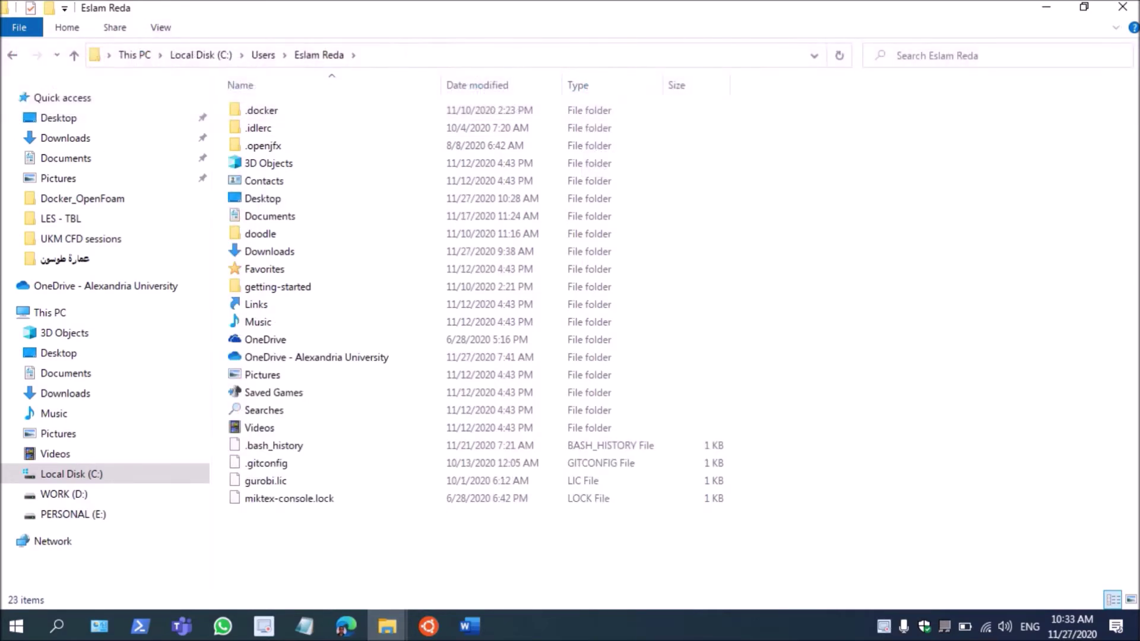
pyautogui.click(160, 28)
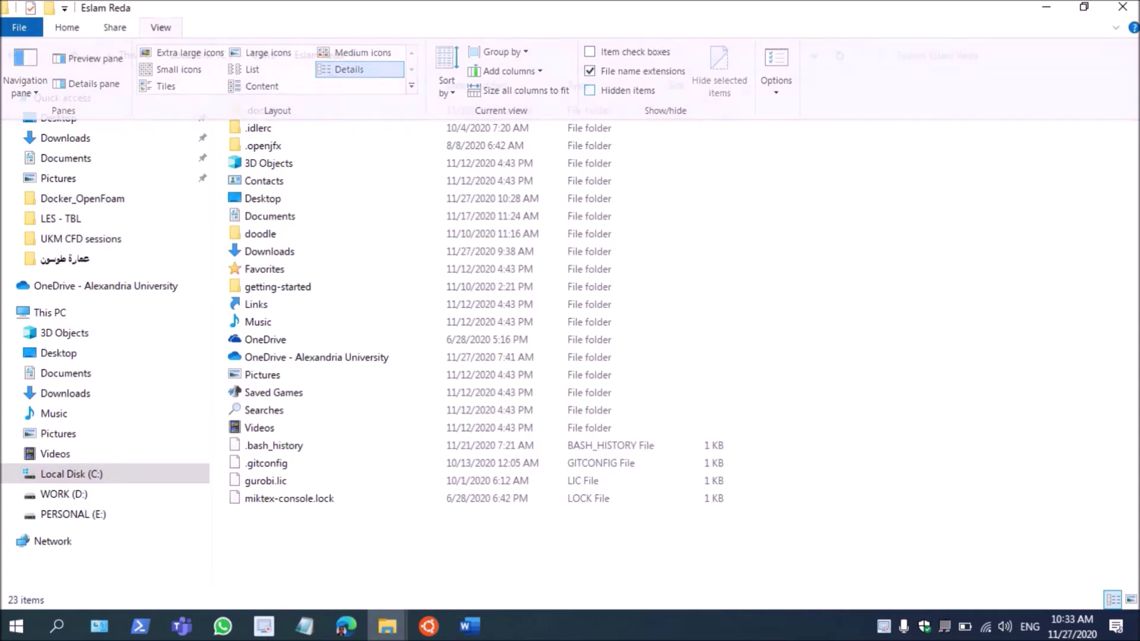
pyautogui.click(590, 90)
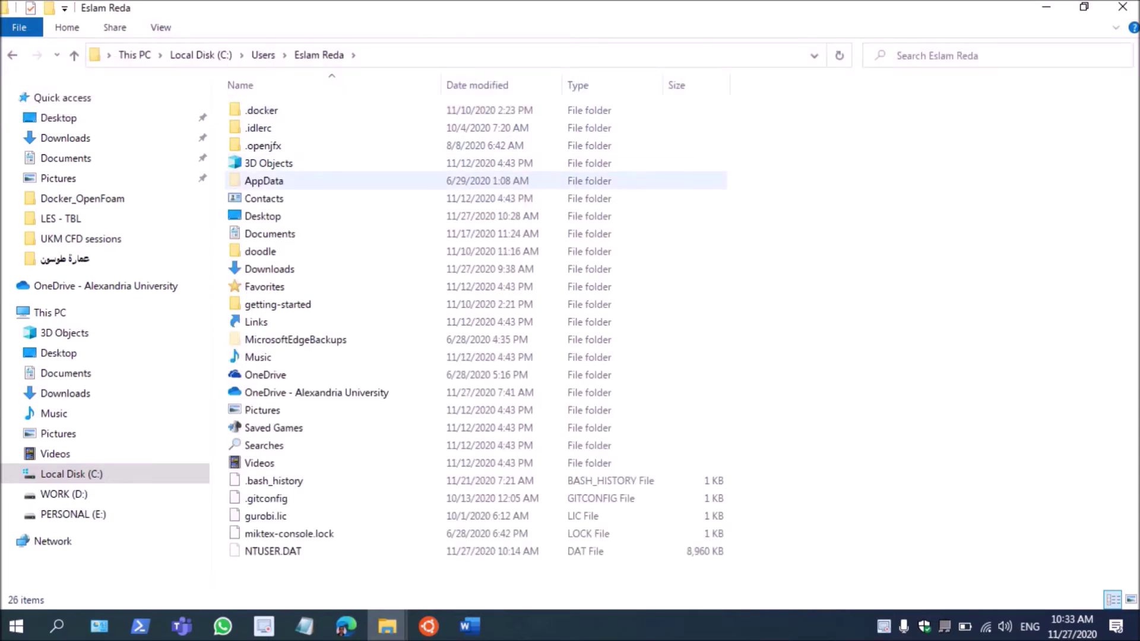
# Step: Browse AppData\Local\Packages\CanonicalGroupLimited.UbuntuonWindows…\LocalState\rootfs\home\<user> and select .bashrc
pyautogui.doubleClick(264, 181)
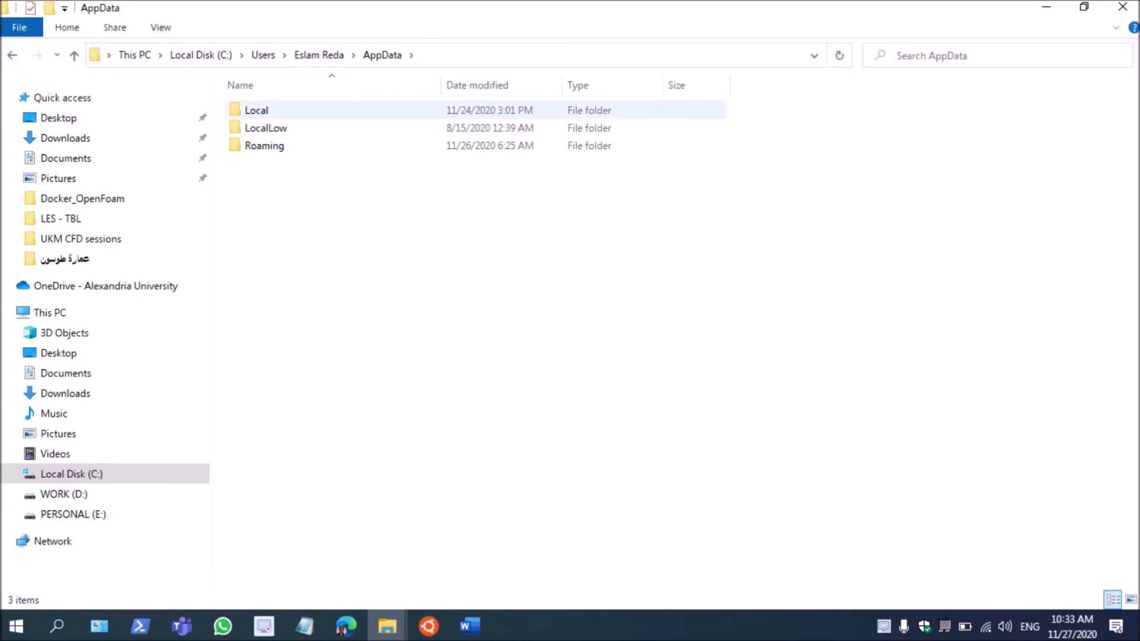
pyautogui.doubleClick(257, 110)
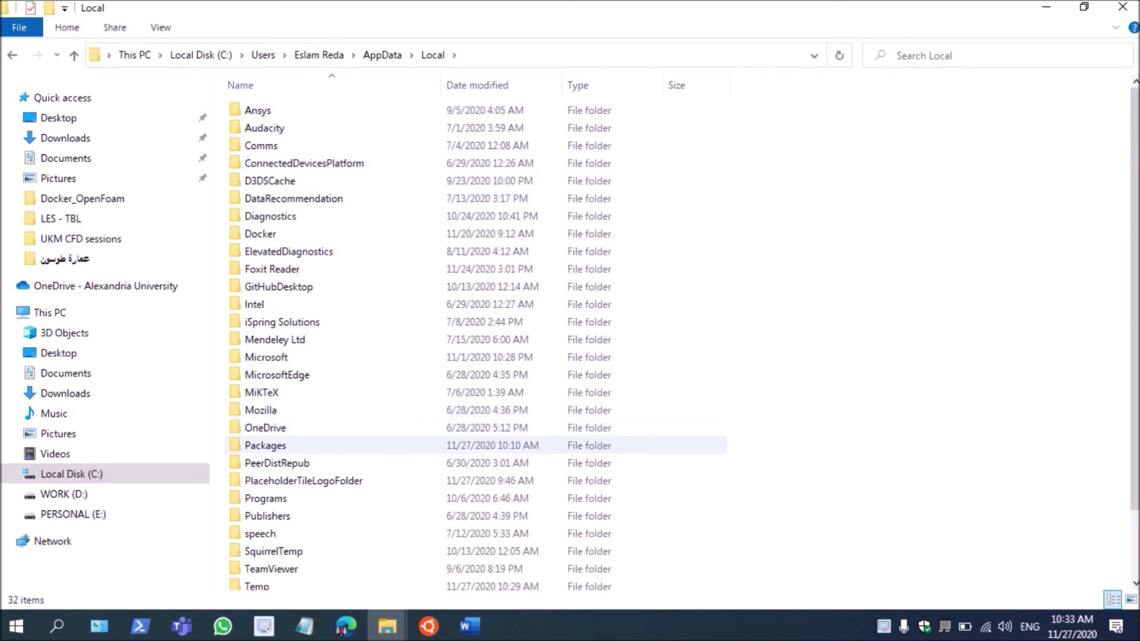
pyautogui.doubleClick(265, 445)
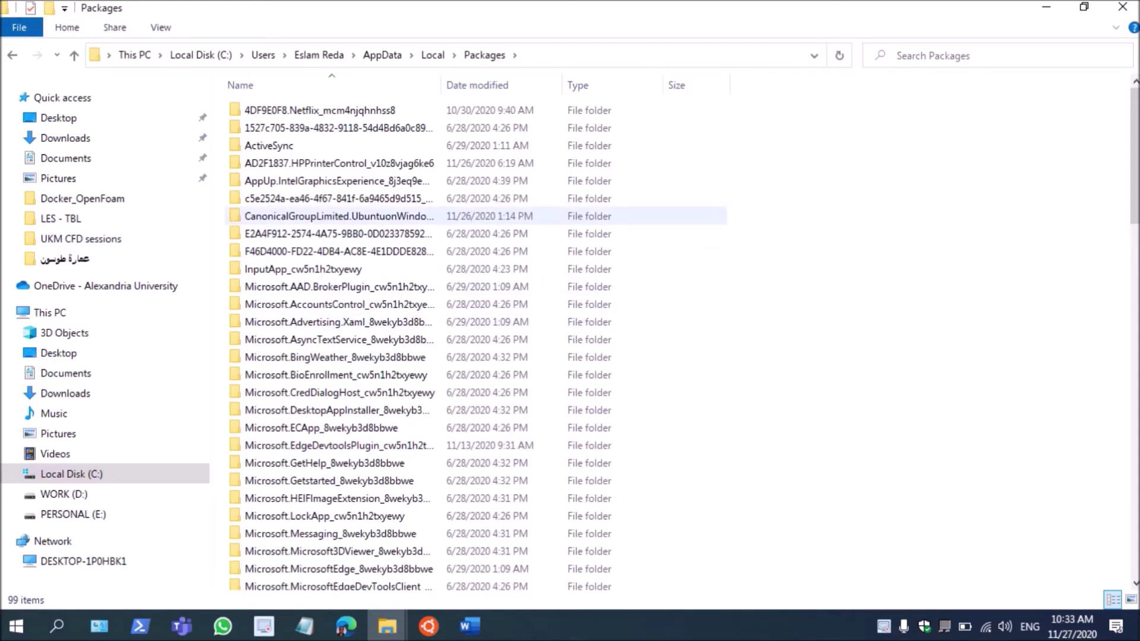
pyautogui.doubleClick(267, 216)
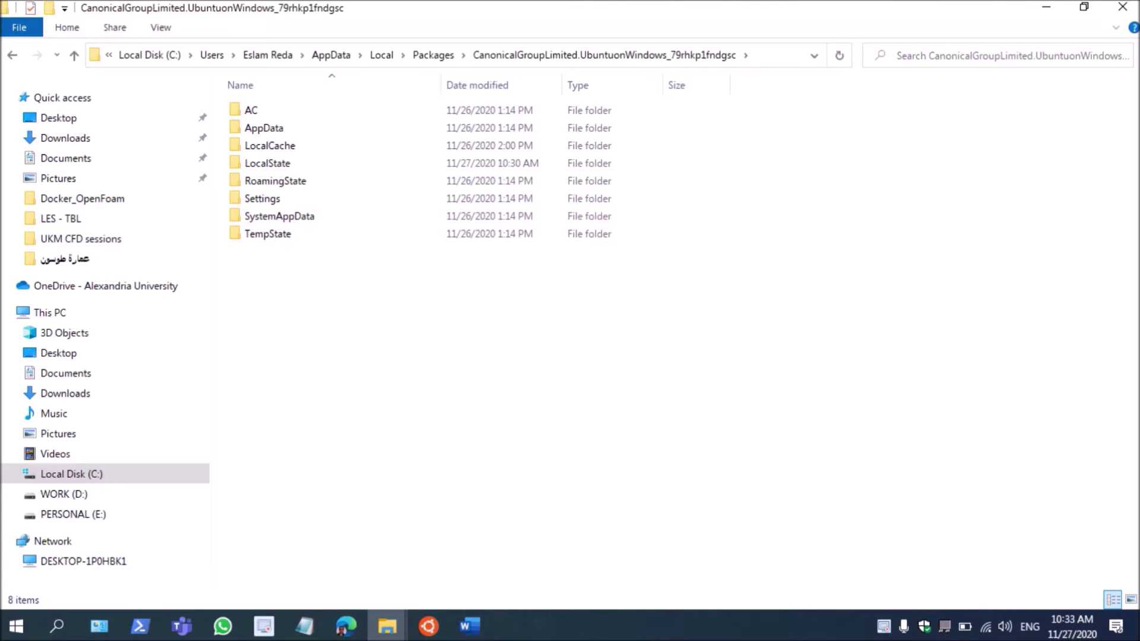
pyautogui.doubleClick(267, 163)
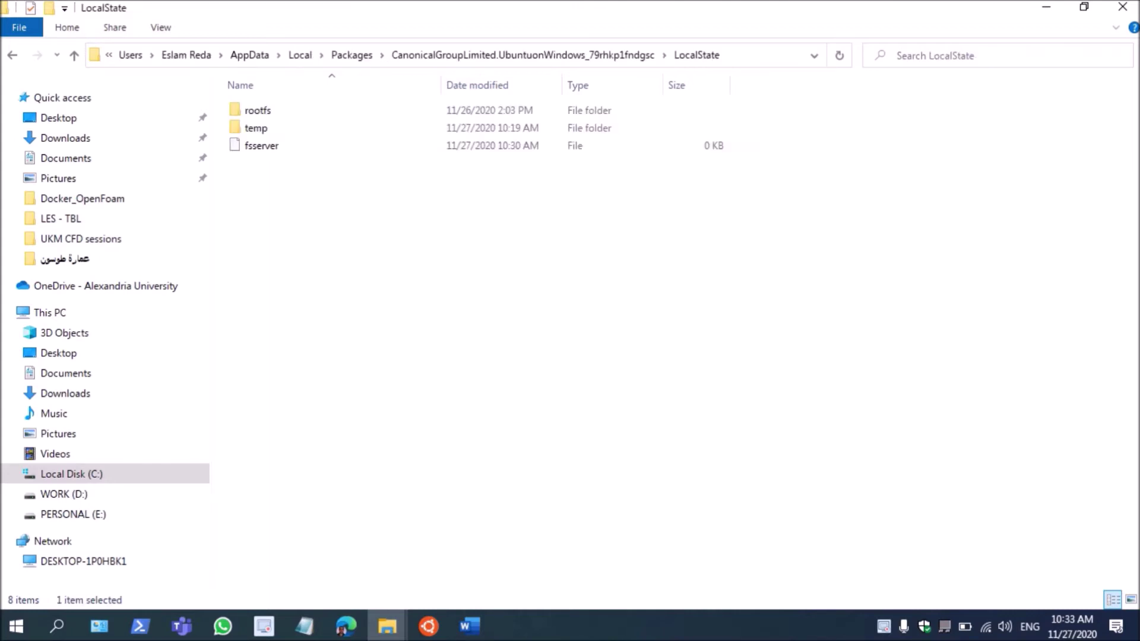
pyautogui.doubleClick(254, 110)
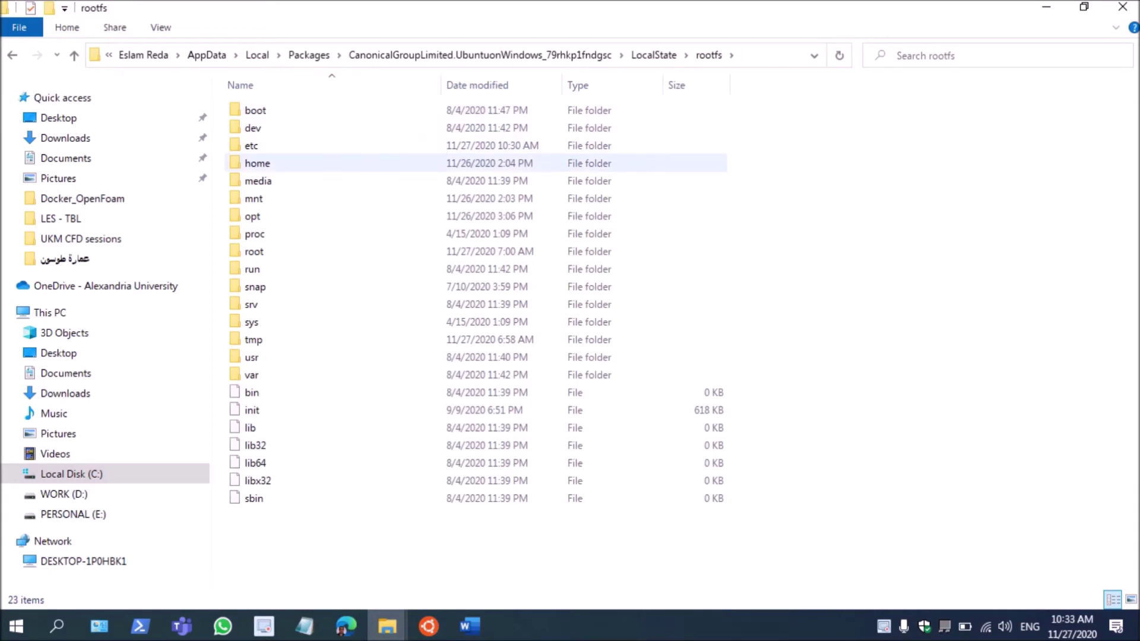
pyautogui.doubleClick(257, 163)
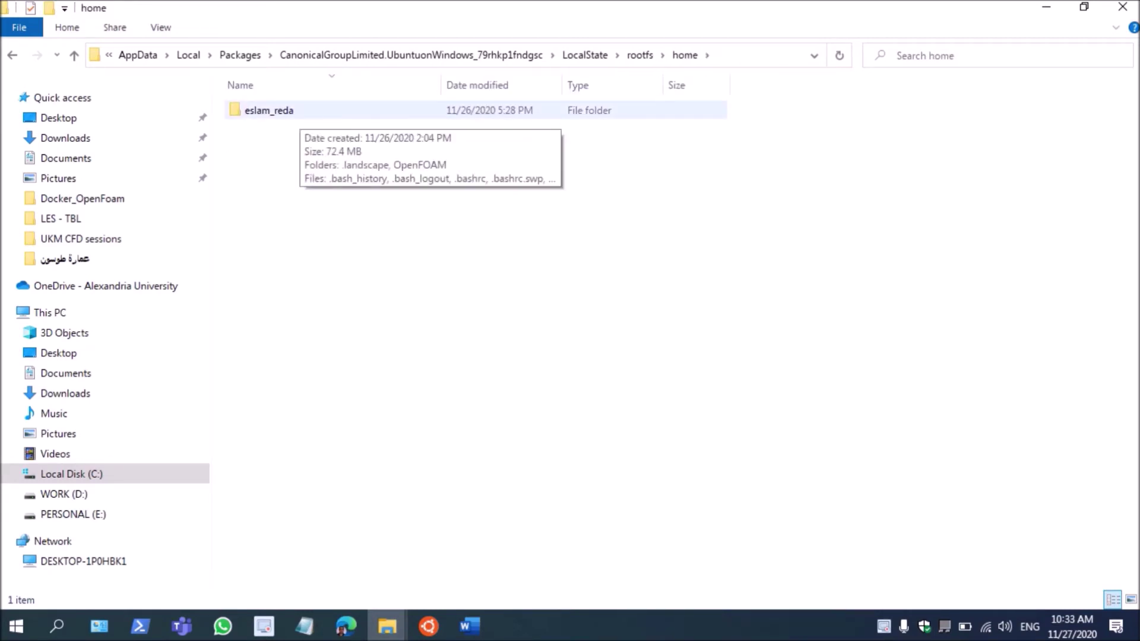
pyautogui.doubleClick(269, 111)
pyautogui.click(273, 127)
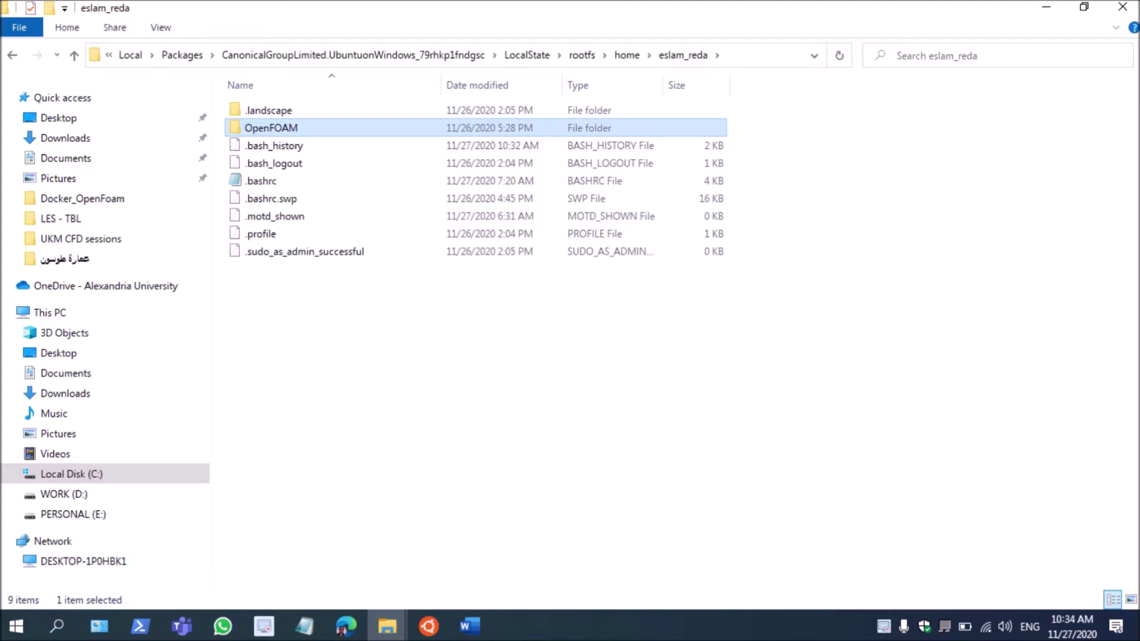
pyautogui.click(261, 181)
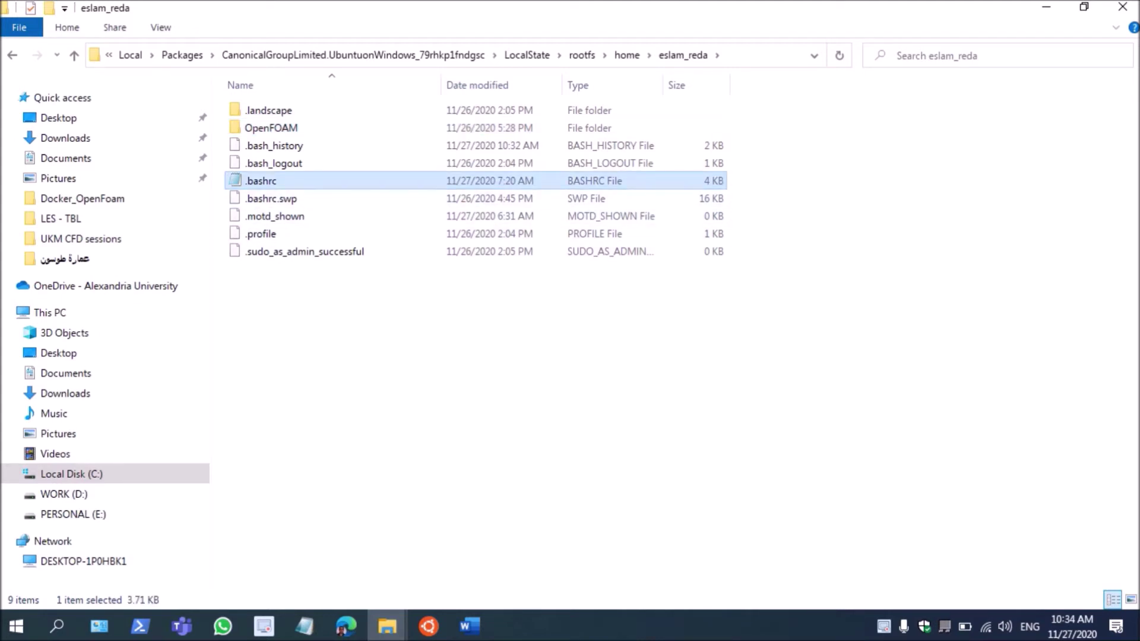
# Step: Open .bashrc in Notepad, check its last line 'source /opt/openfoam8/etc/bashrc', and close it
pyautogui.rightClick(290, 182)
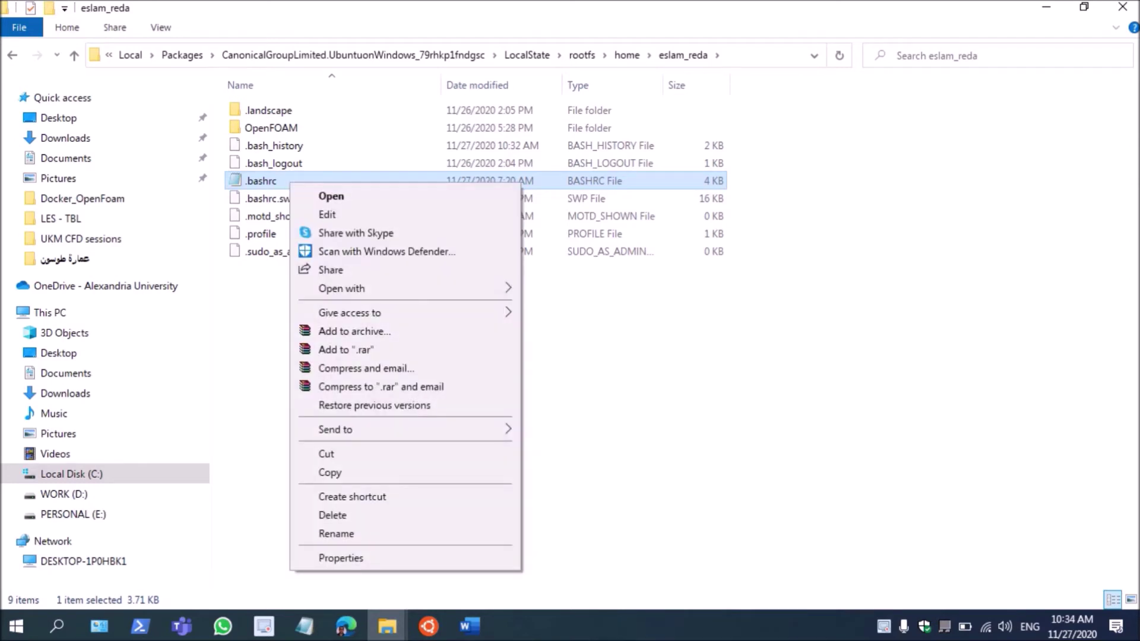
pyautogui.moveTo(356, 288)
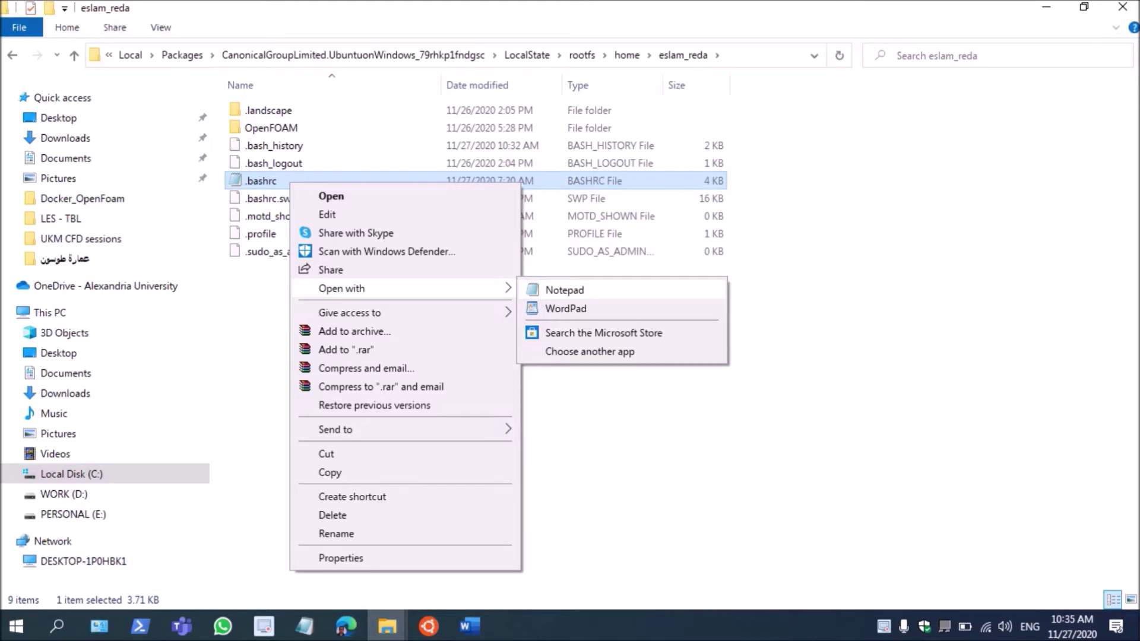
pyautogui.click(565, 290)
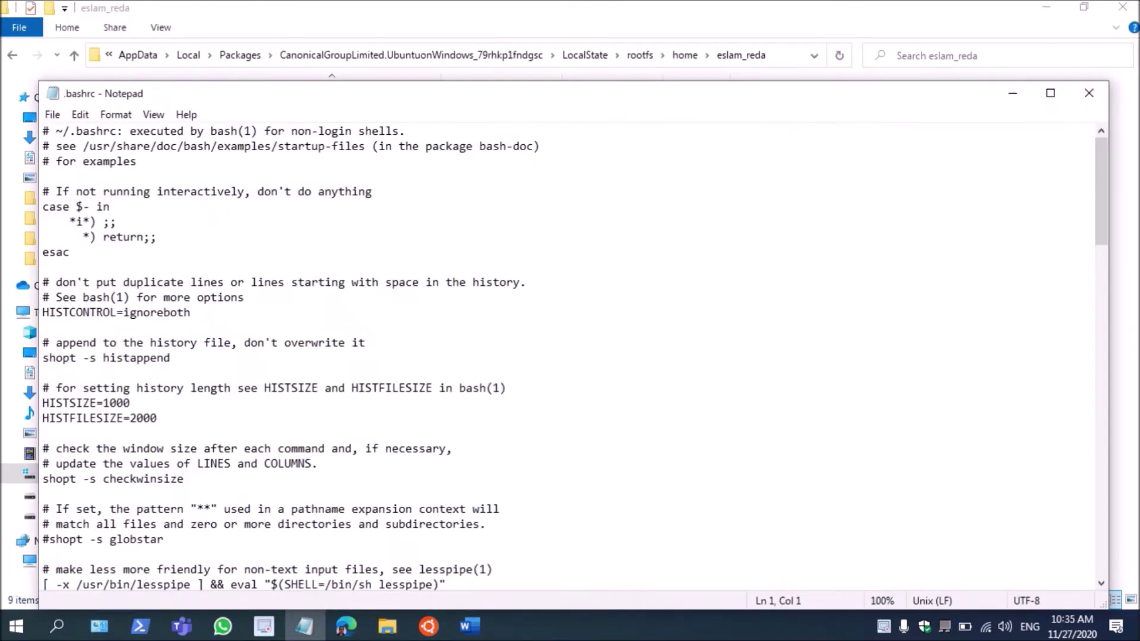
pyautogui.scroll(-20, 567, 356)
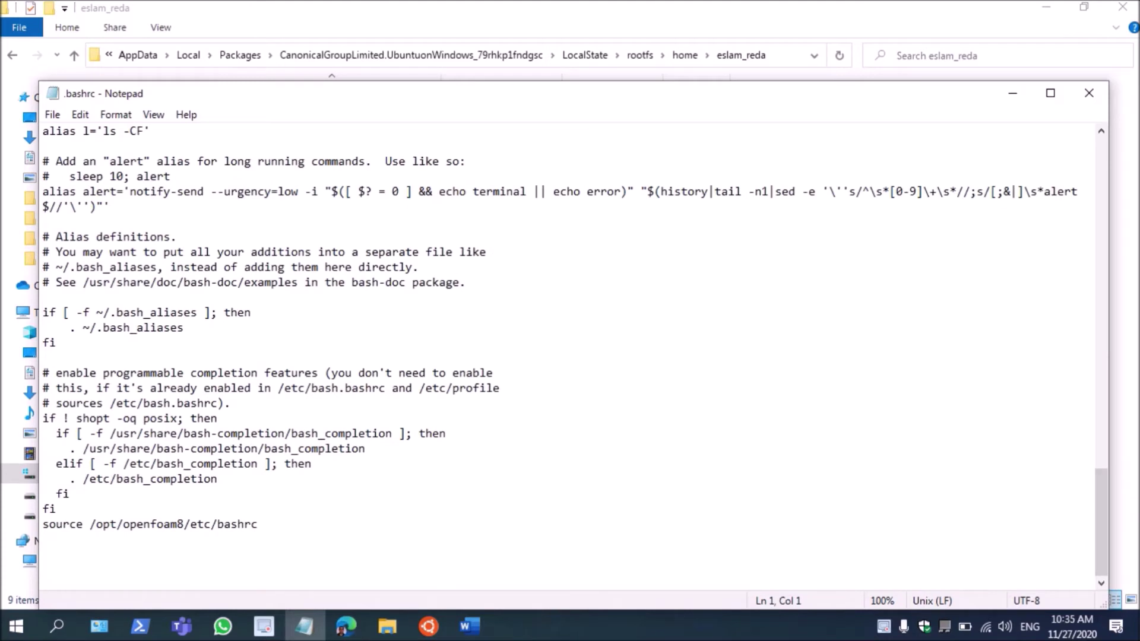
pyautogui.click(191, 524)
pyautogui.moveTo(259, 525); pyautogui.dragTo(42, 524)
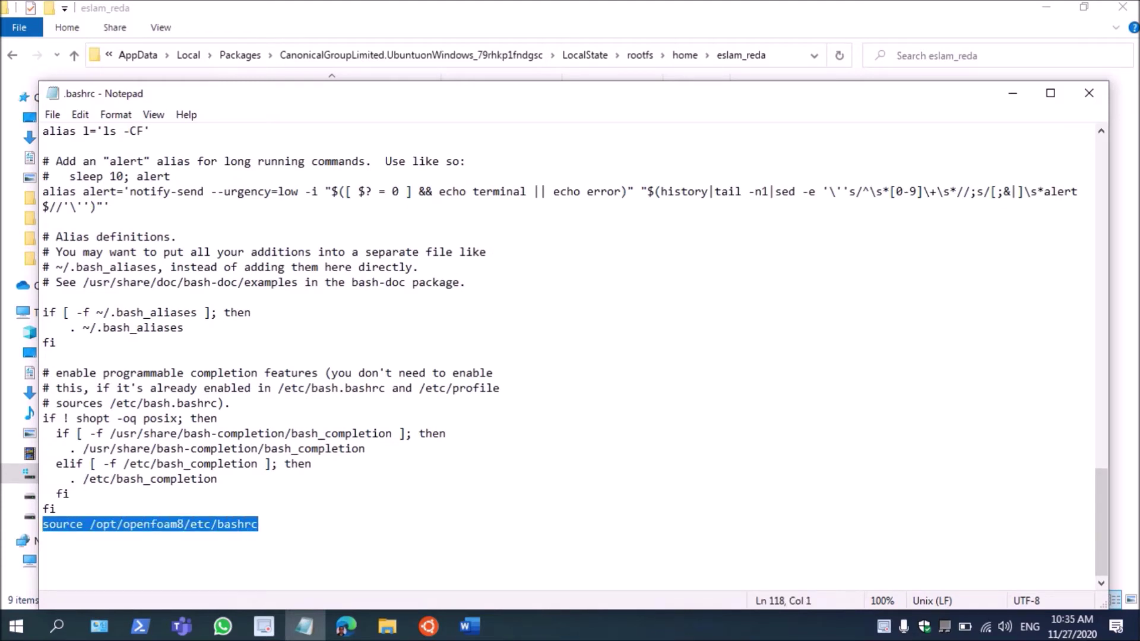
pyautogui.click(1089, 93)
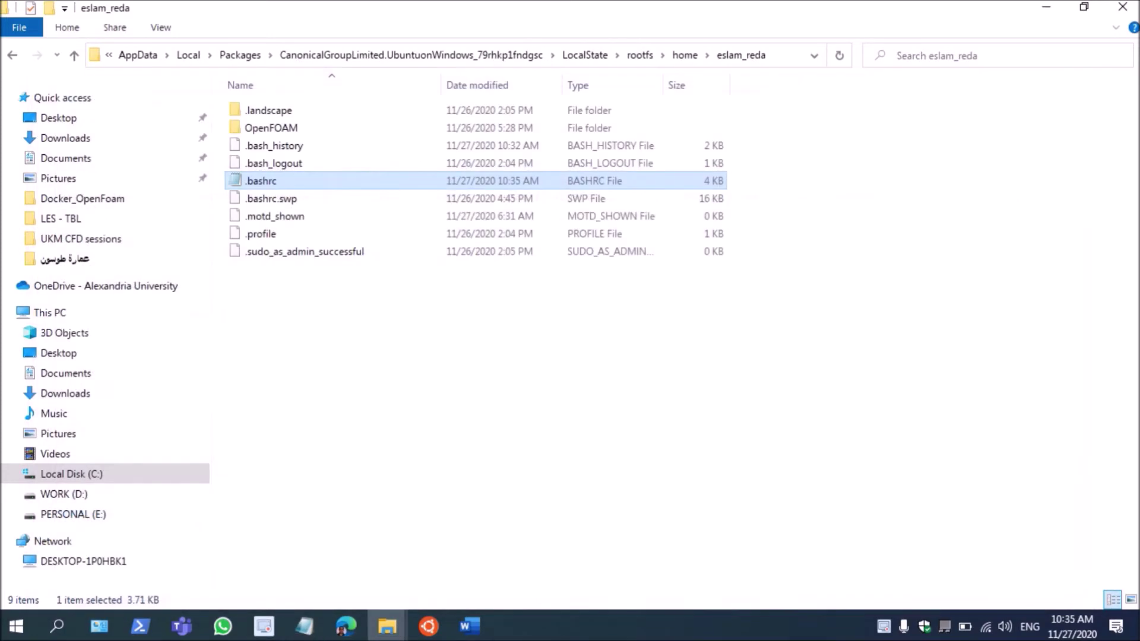
# Step: Run simpleFoam -help in the Ubuntu shell, then restore the terminal window
pyautogui.click(428, 626)
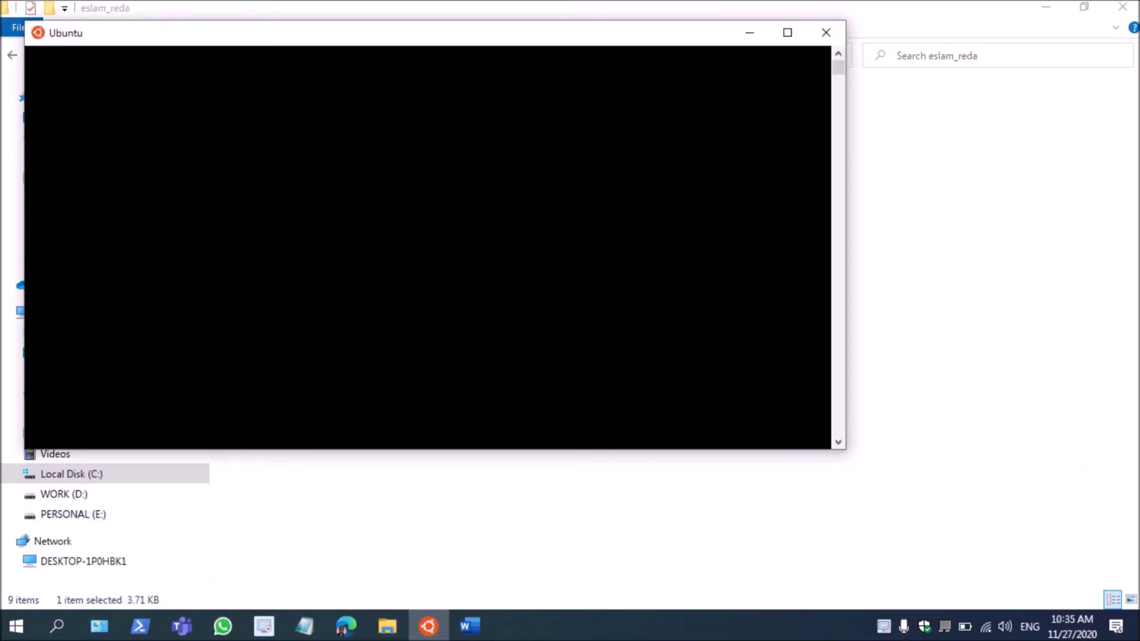
pyautogui.write('simp')
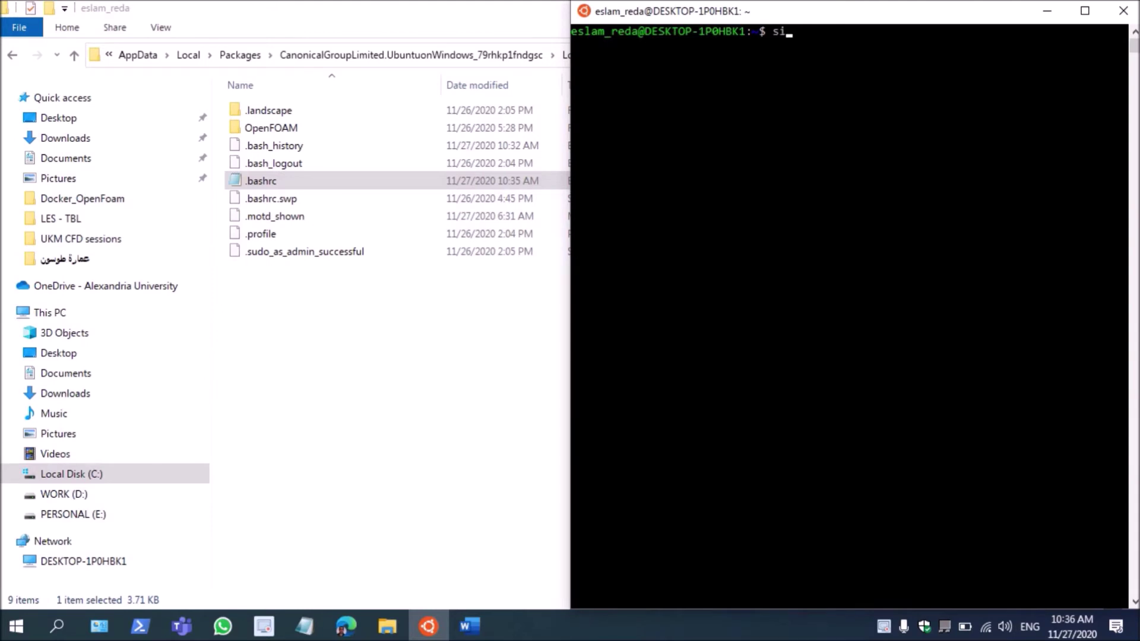
pyautogui.write('leFoam -help')
pyautogui.press('Return')
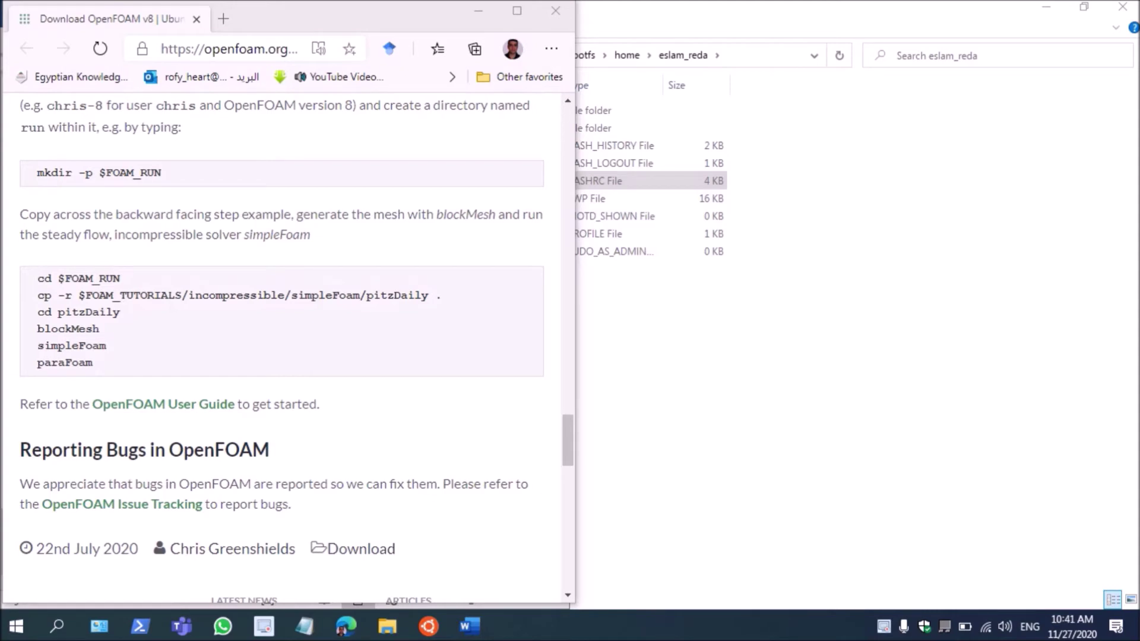
pyautogui.click(429, 627)
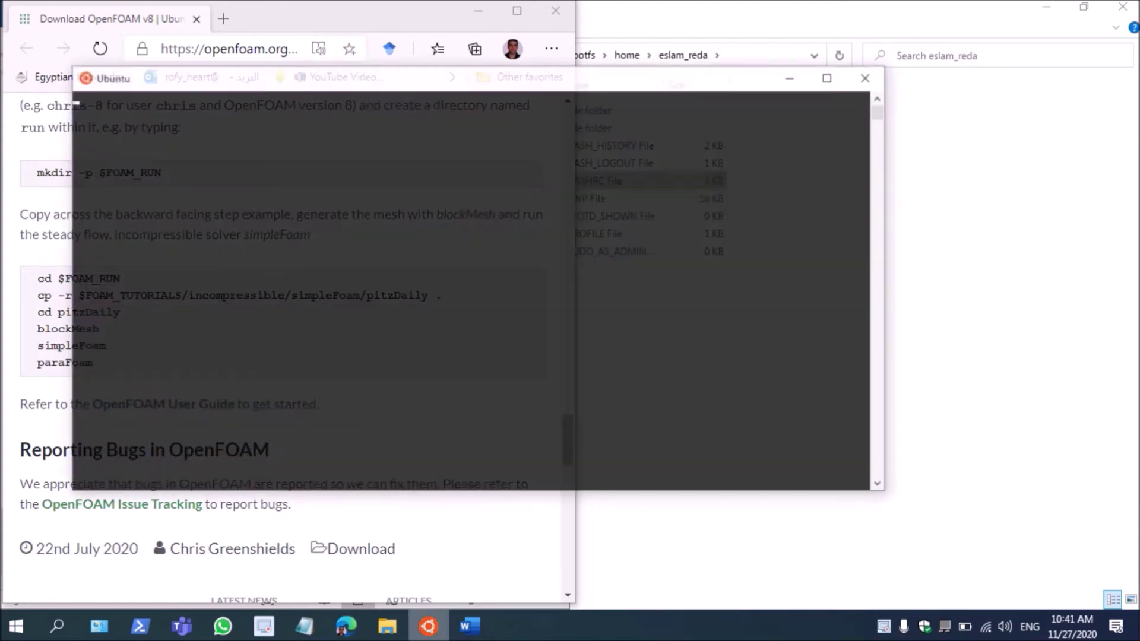
# Step: Place the terminal and browser side by side, and run mkdir -p $FOAM_RUN
pyautogui.press('super+Right')
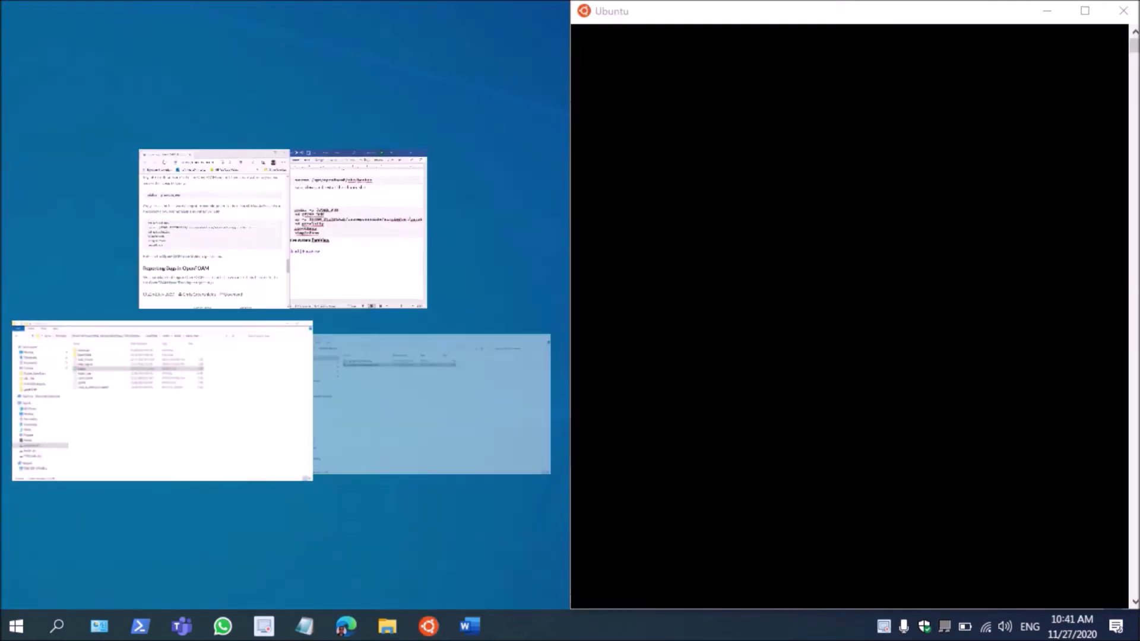
pyautogui.press('Escape')
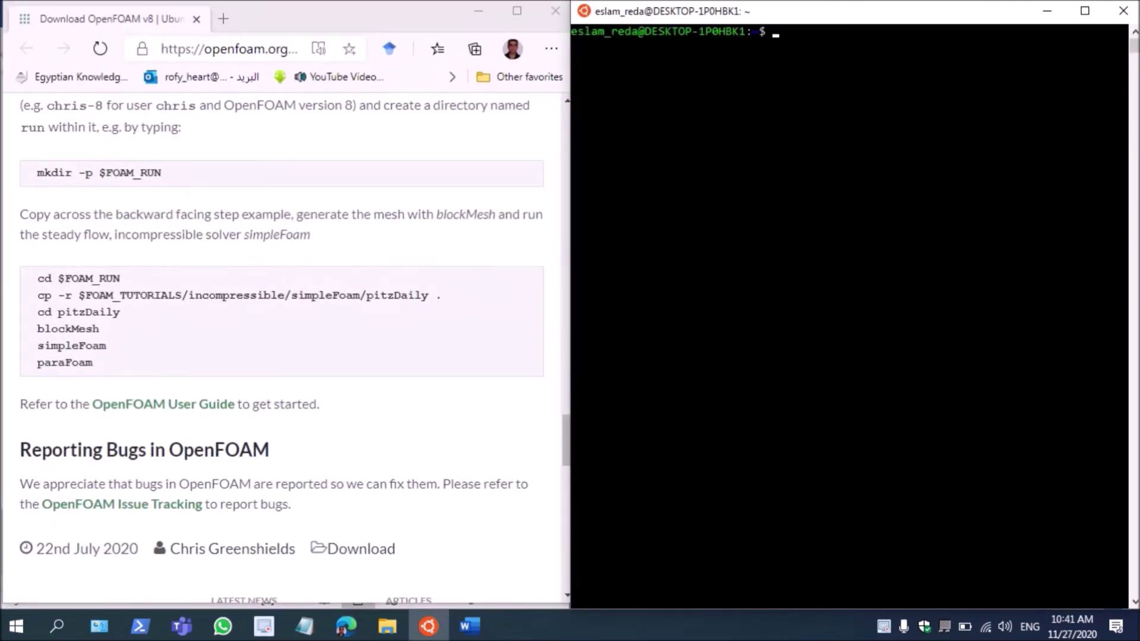
pyautogui.hotkey('alt', 'Tab')
pyautogui.moveTo(37, 172); pyautogui.dragTo(161, 173)
pyautogui.hotkey('ctrl', 'c')
pyautogui.hotkey('alt', 'Tab')
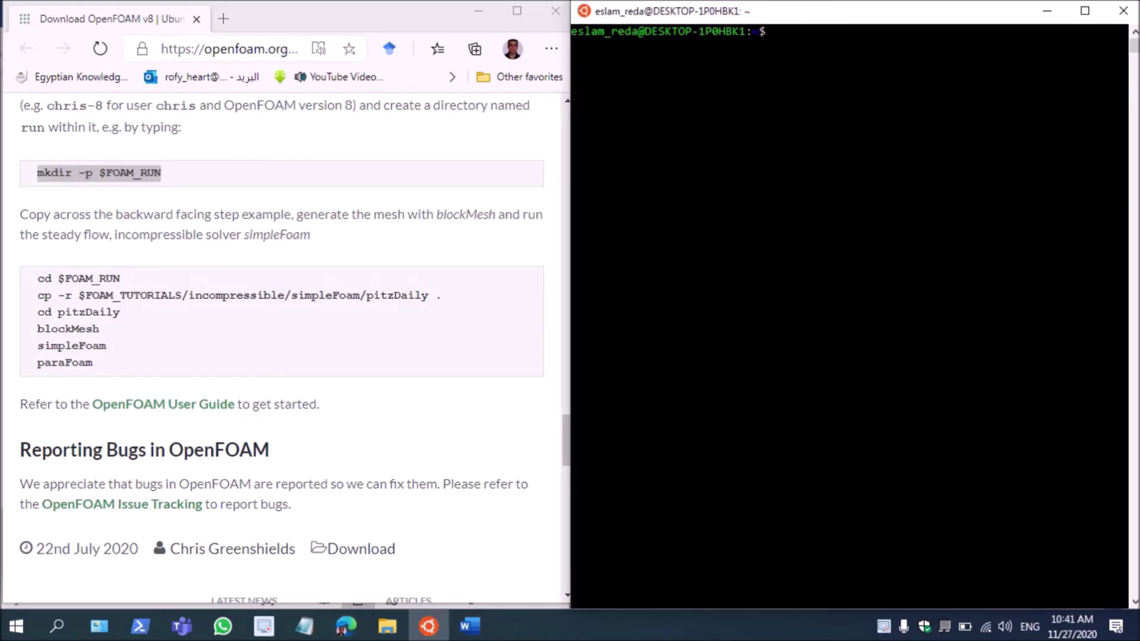
pyautogui.hotkey('ctrl', 'v')
pyautogui.press('Return')
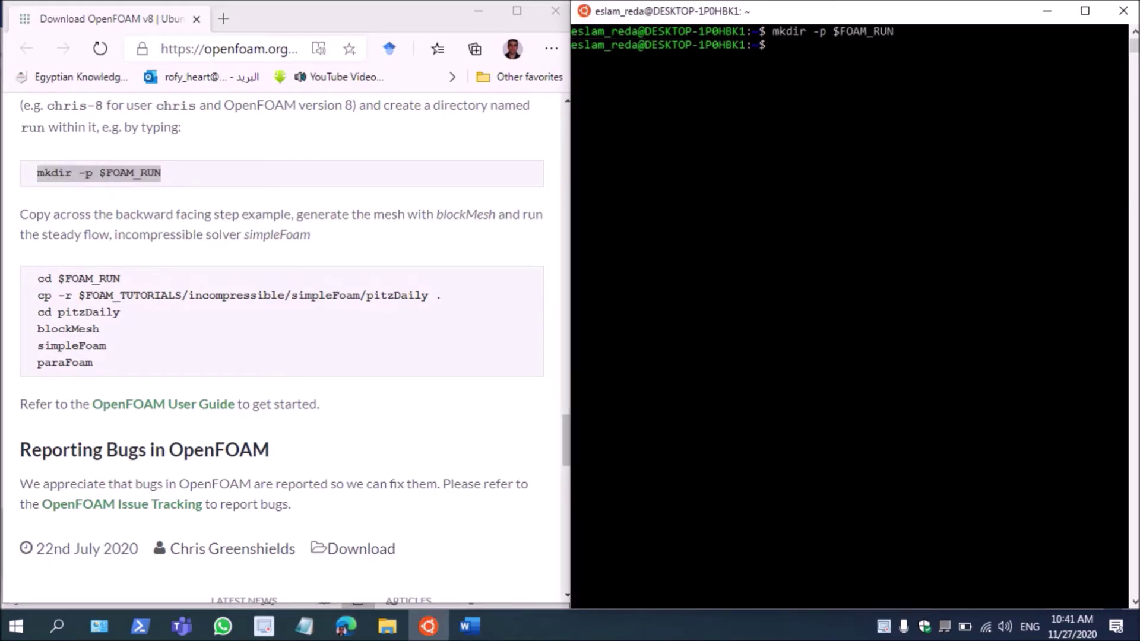
# Step: Run cd $FOAM_RUN and cp -r $FOAM_TUTORIALS/incompressible/simpleFoam/pitzDaily
pyautogui.moveTo(38, 279); pyautogui.dragTo(120, 278)
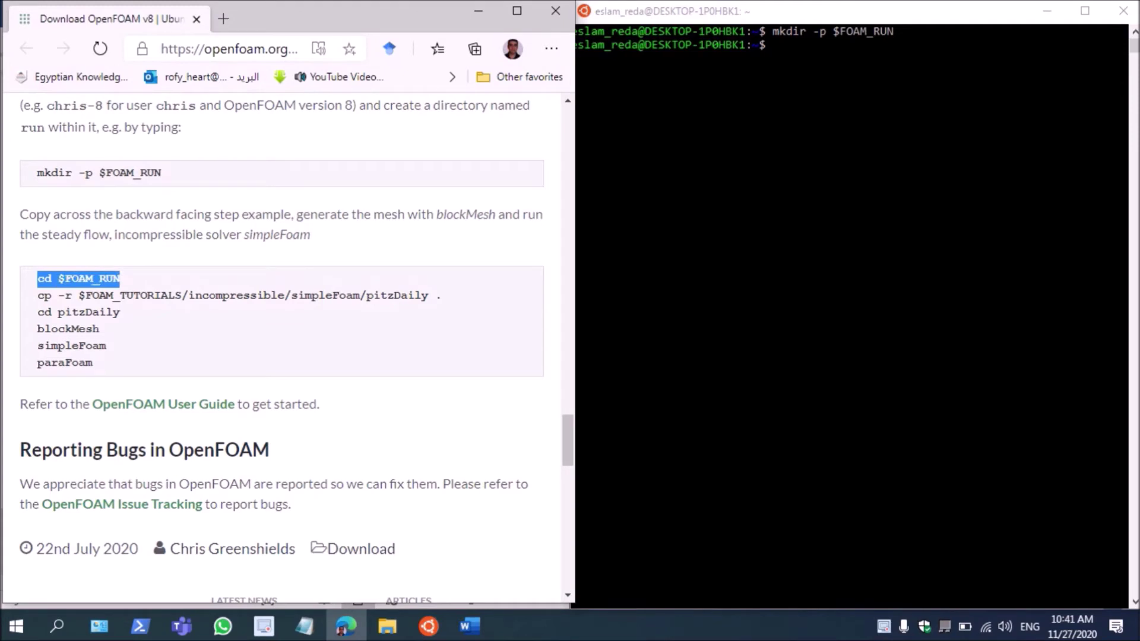
pyautogui.hotkey('ctrl', 'c')
pyautogui.hotkey('alt', 'Tab')
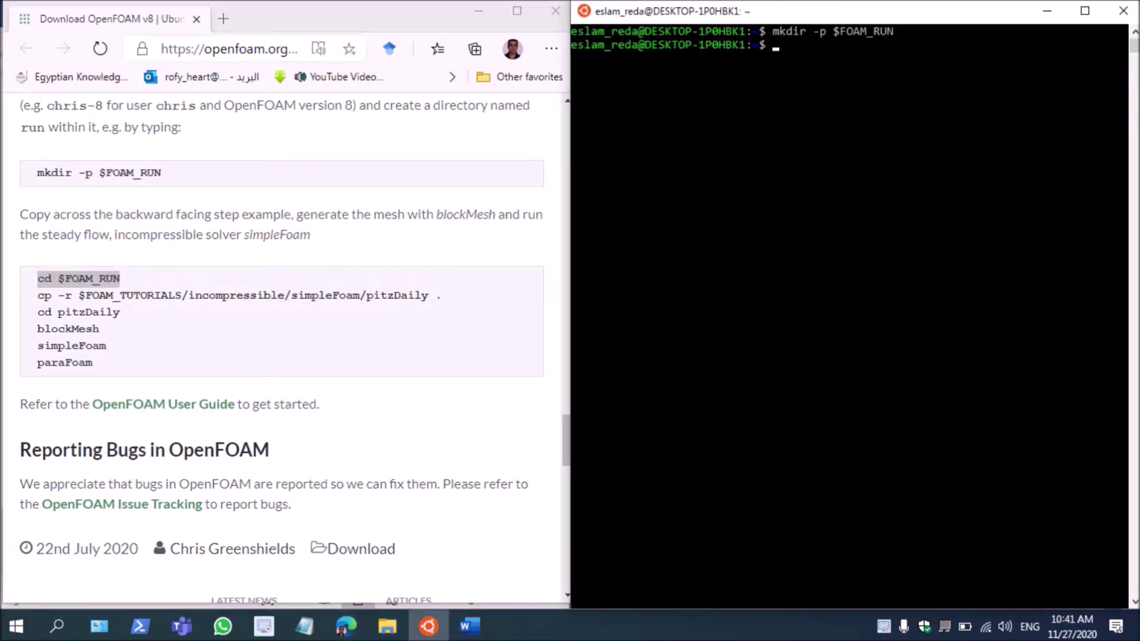
pyautogui.hotkey('ctrl', 'v')
pyautogui.press('Return')
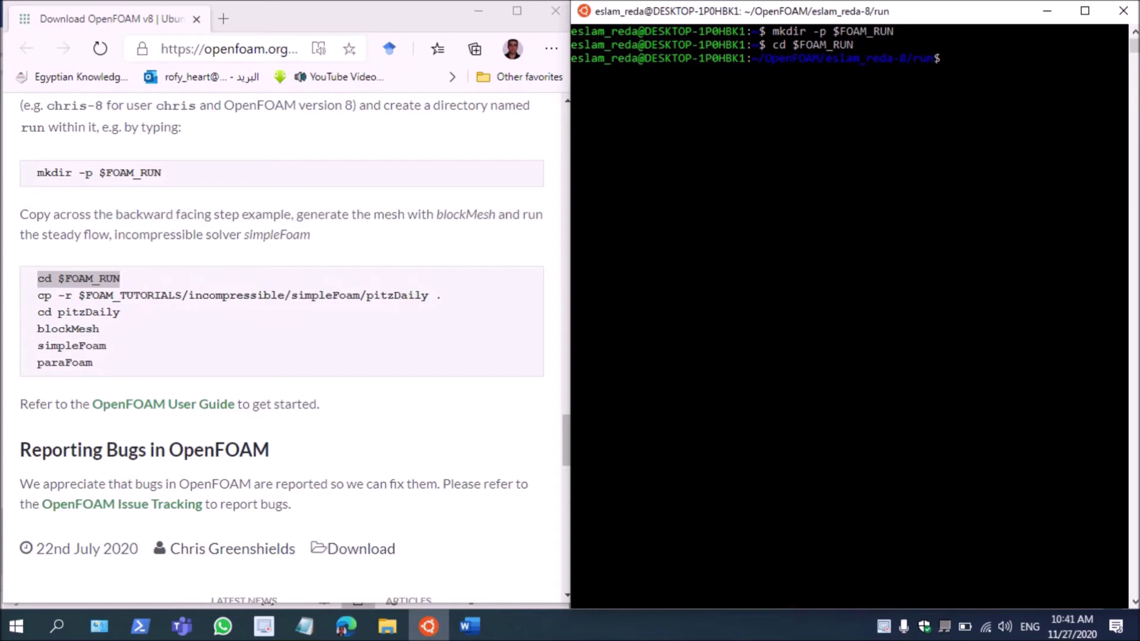
pyautogui.moveTo(37, 295); pyautogui.dragTo(449, 295)
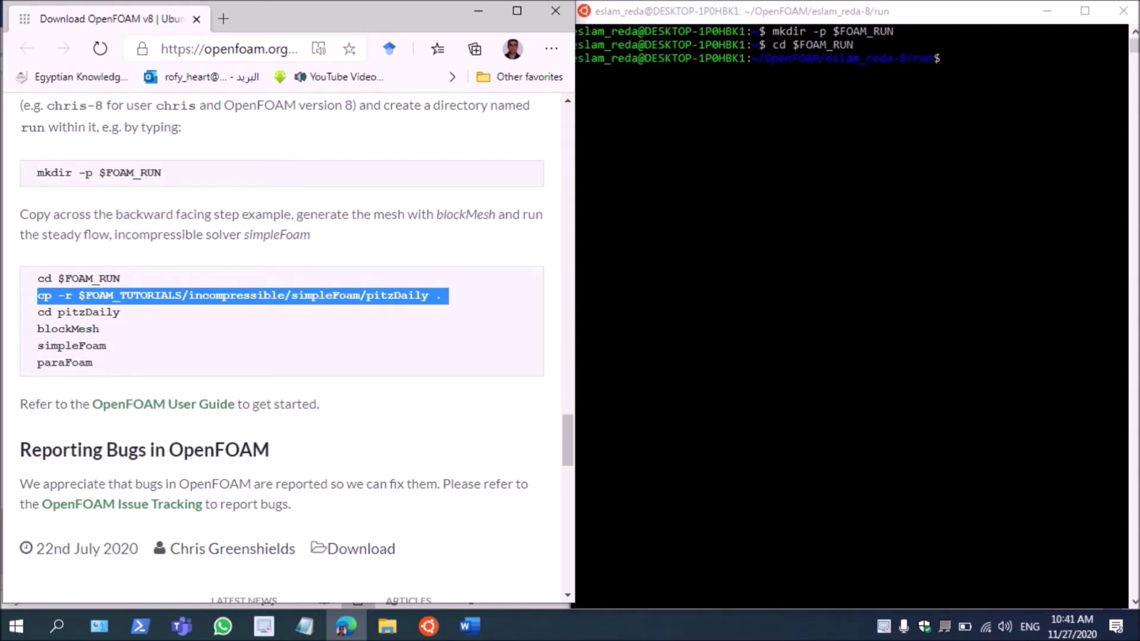
pyautogui.click(950, 58)
pyautogui.rightClick(950, 59)
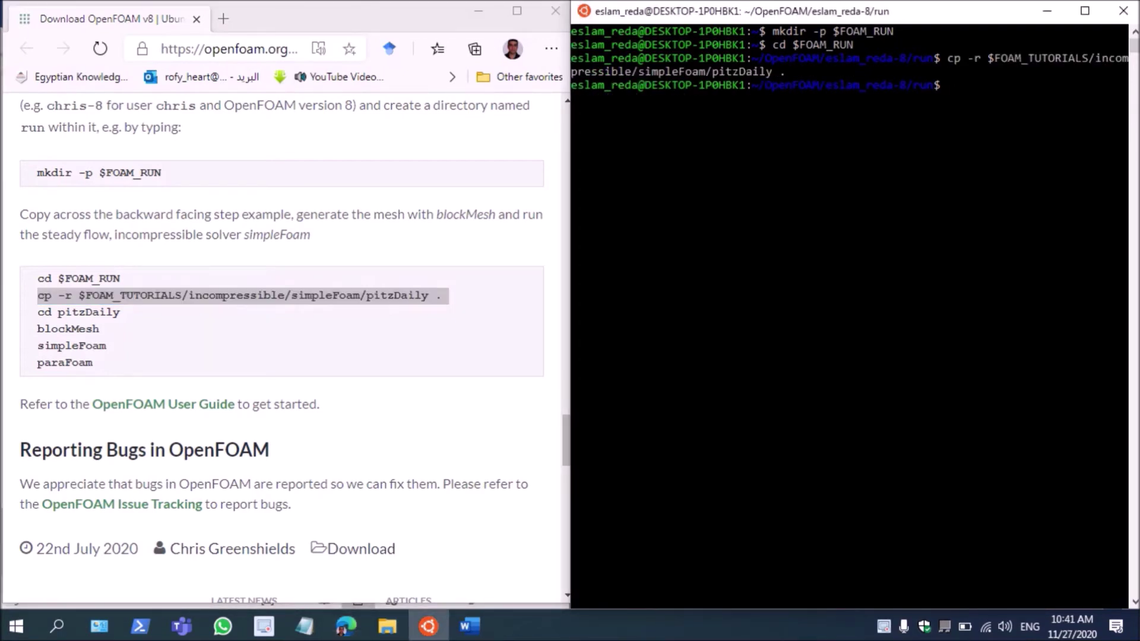
# Step: Run cd pitzDaily to enter the copied case folder
pyautogui.moveTo(38, 313); pyautogui.dragTo(126, 313)
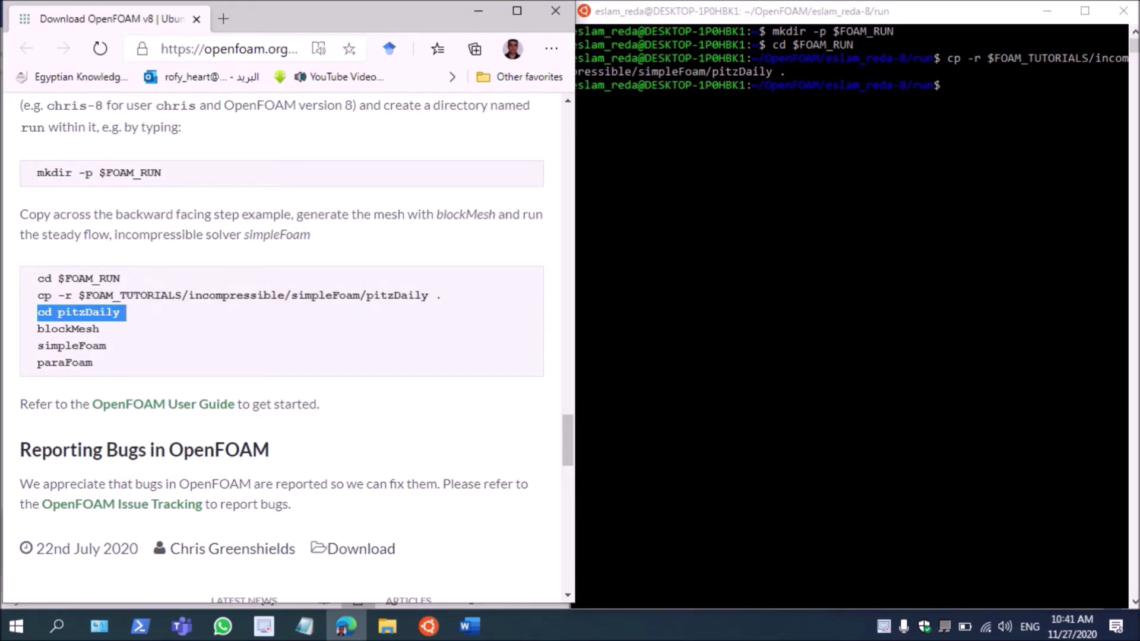
pyautogui.hotkey('ctrl', 'c')
pyautogui.hotkey('alt', 'Tab')
pyautogui.hotkey('ctrl', 'v')
pyautogui.press('Return')
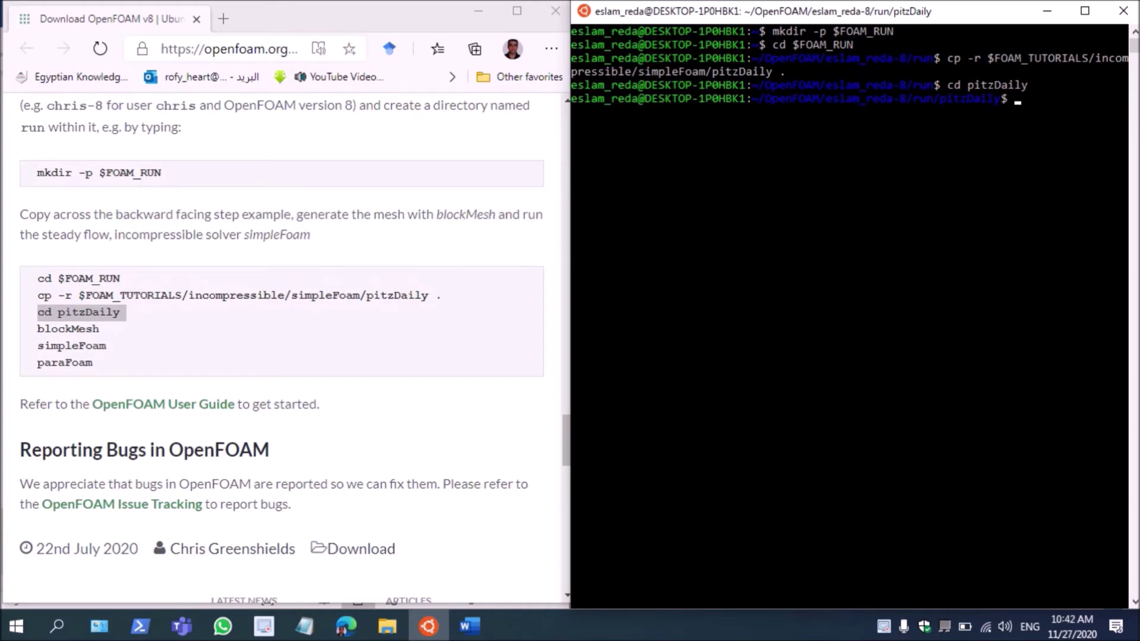
pyautogui.doubleClick(68, 329)
# Step: Run blockMesh to build the mesh, then start the simpleFoam solver
pyautogui.hotkey('ctrl', 'c')
pyautogui.hotkey('alt', 'Tab')
pyautogui.hotkey('ctrl', 'v')
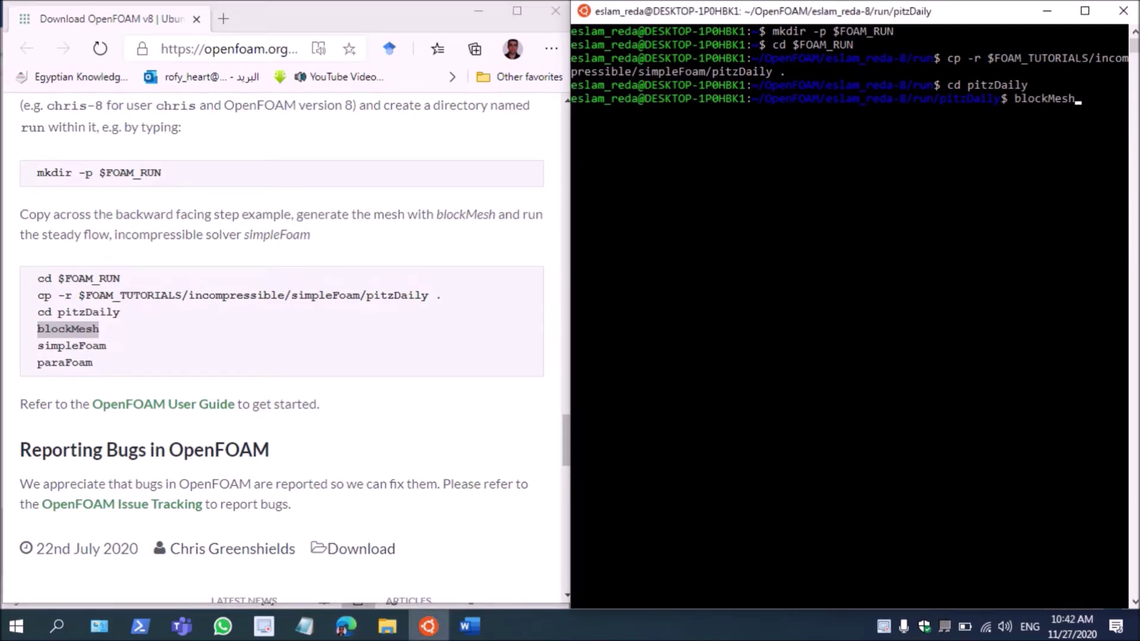
pyautogui.press('Return')
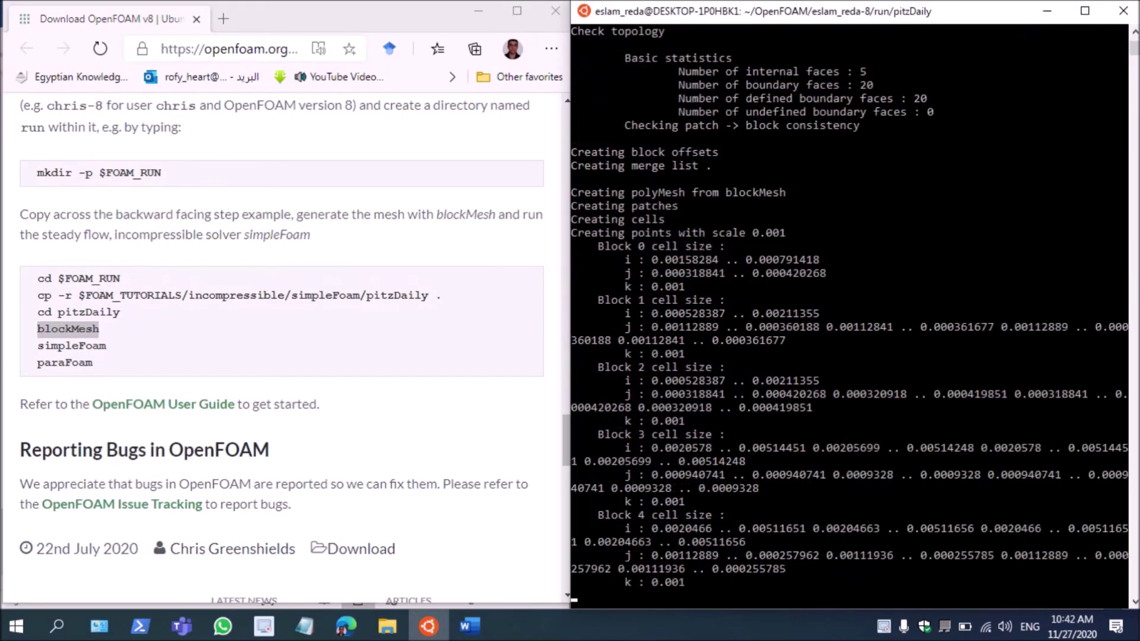
pyautogui.scroll(-4, 849, 315)
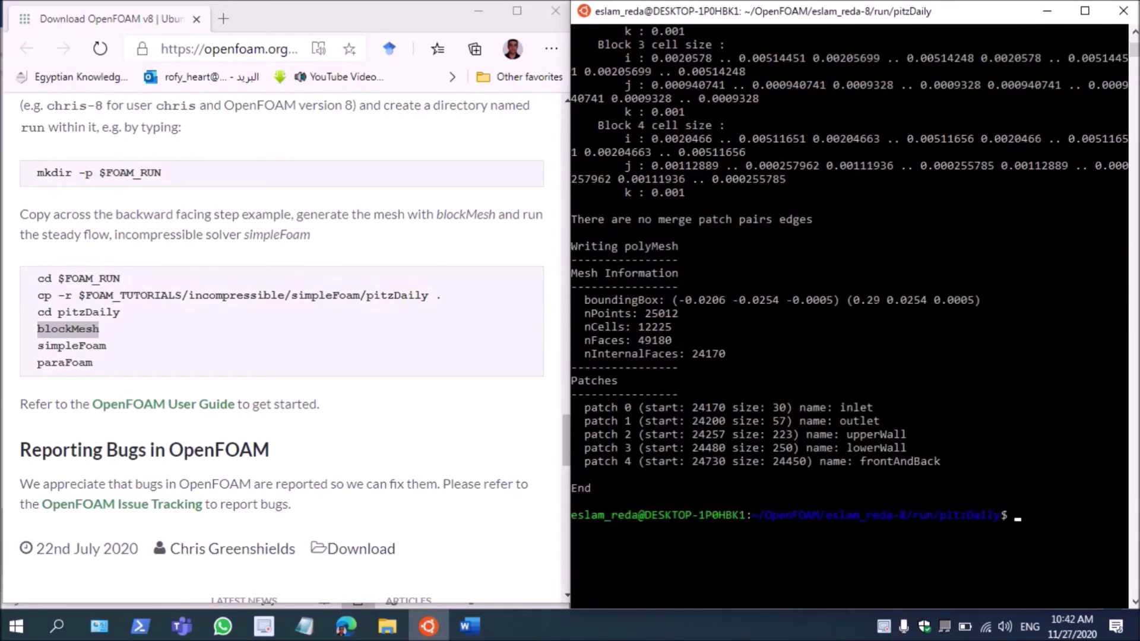
pyautogui.doubleClick(72, 345)
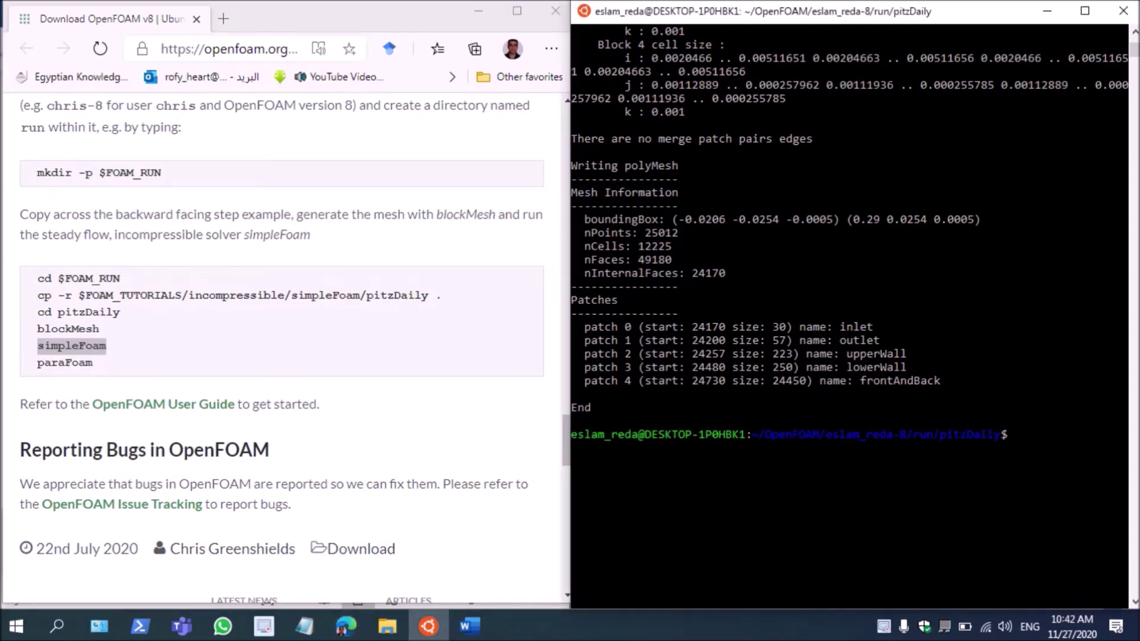
pyautogui.hotkey('ctrl', 'v')
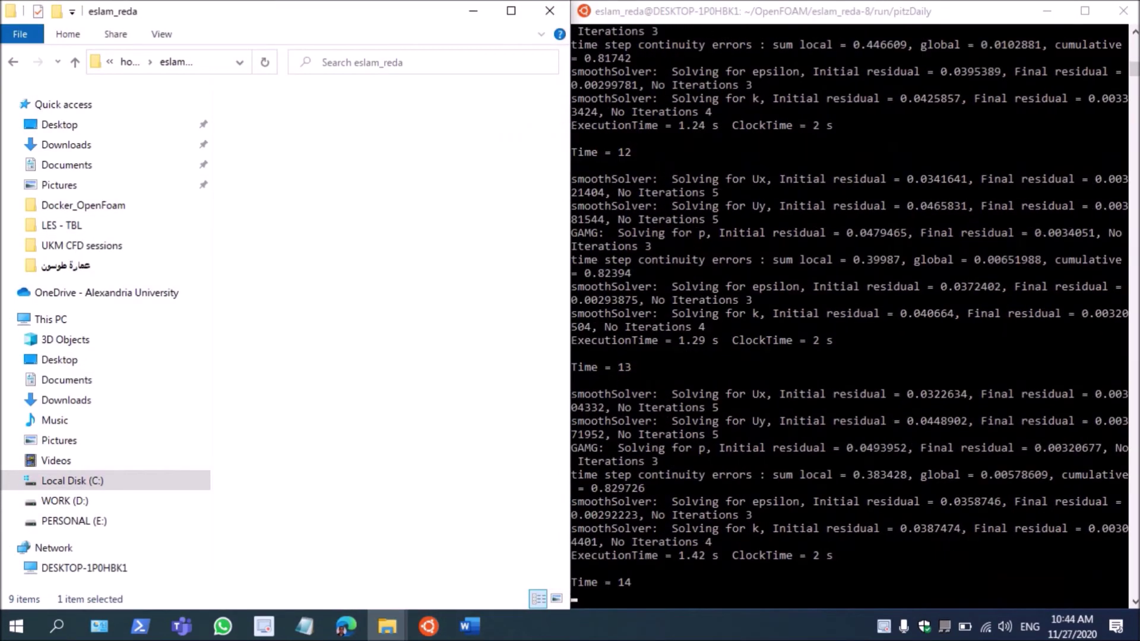
# Step: Watch the 100, 200 and 287 time folders appear in File Explorer's pitzDaily folder
pyautogui.doubleClick(272, 134)
pyautogui.doubleClick(262, 117)
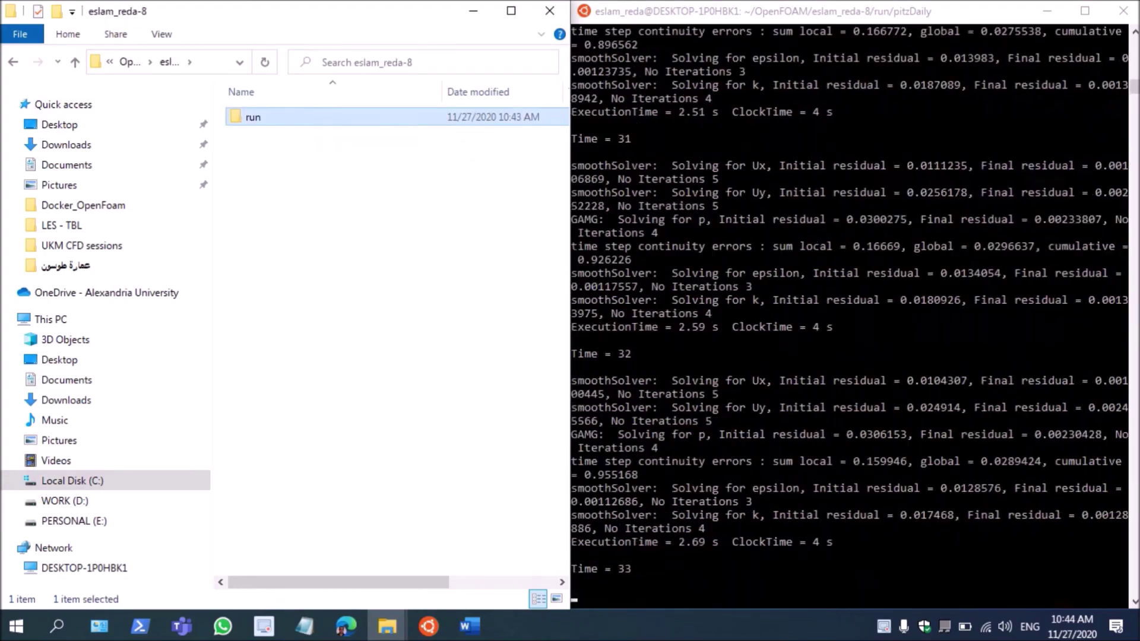
pyautogui.doubleClick(252, 117)
pyautogui.doubleClick(259, 117)
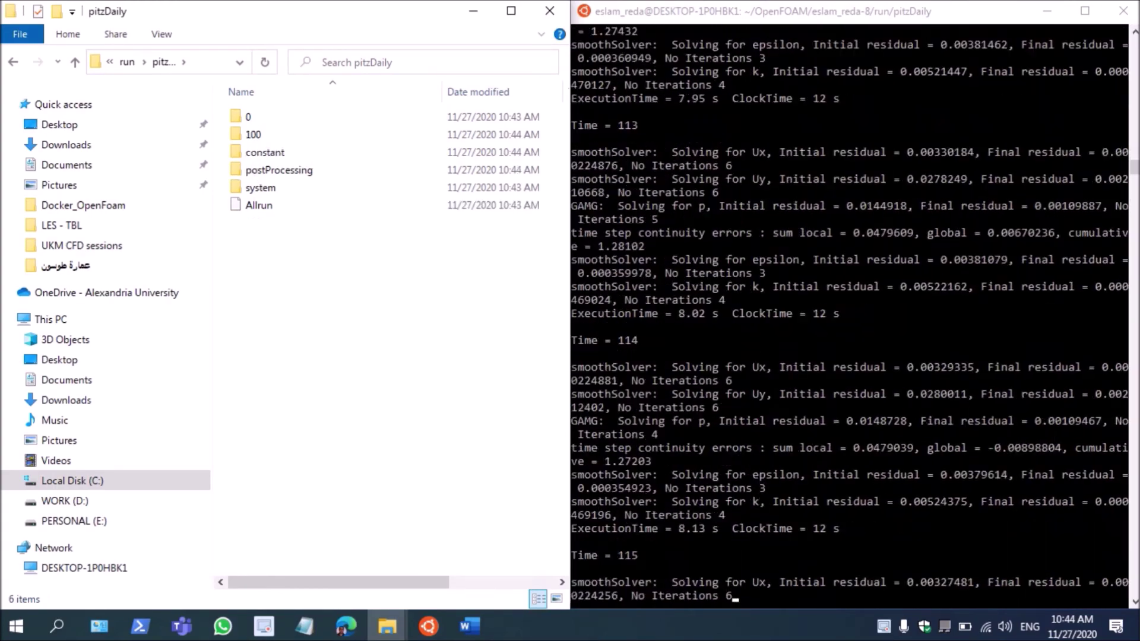
pyautogui.click(253, 135)
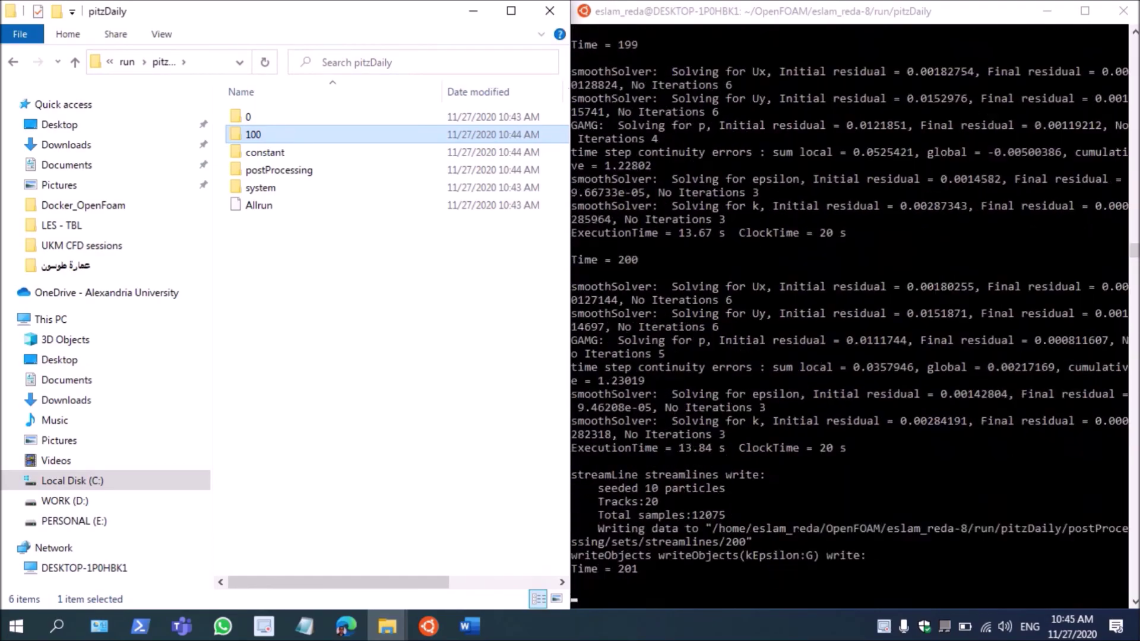
pyautogui.click(267, 152)
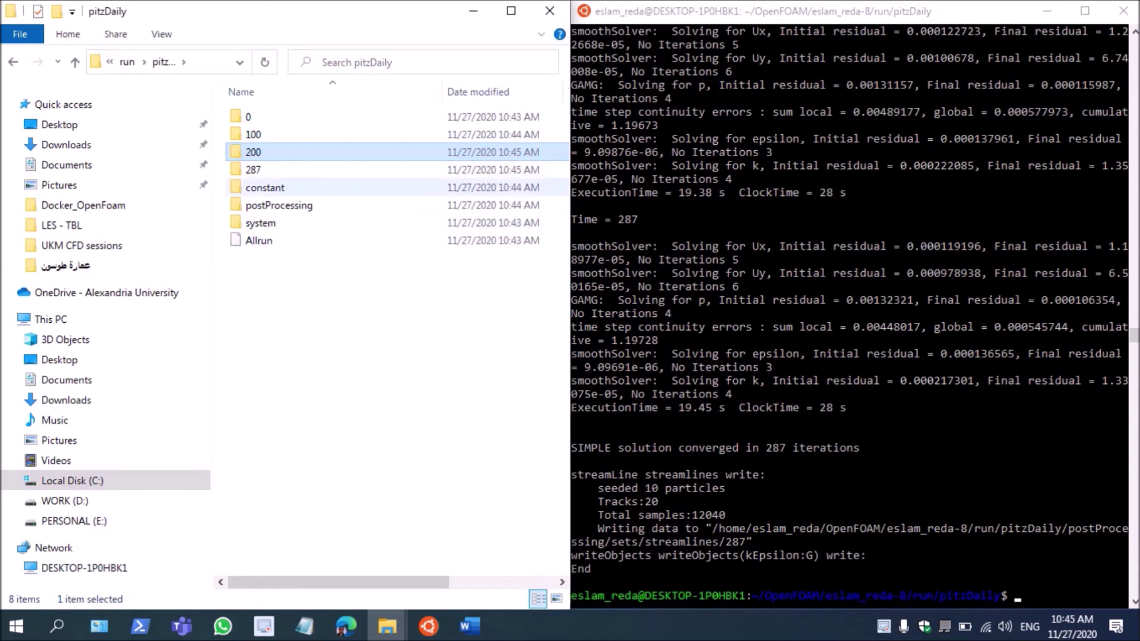
pyautogui.click(261, 169)
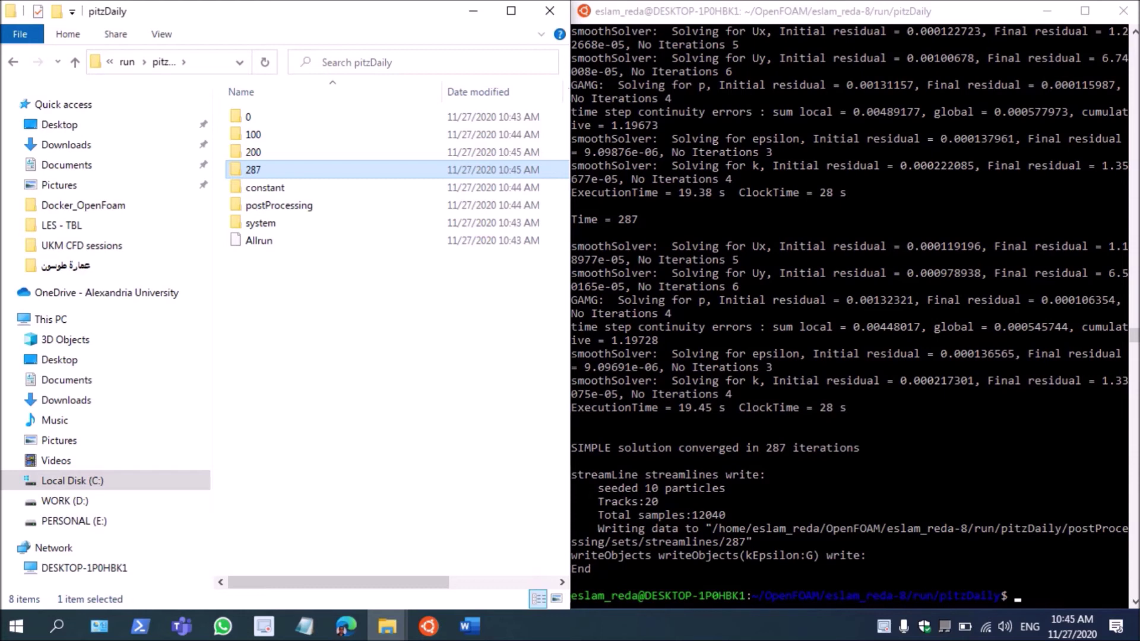
# Step: Run paraFoam in the Ubuntu shell; it fails on missing libQt5Core.so.5, so return to Word
pyautogui.write('para')
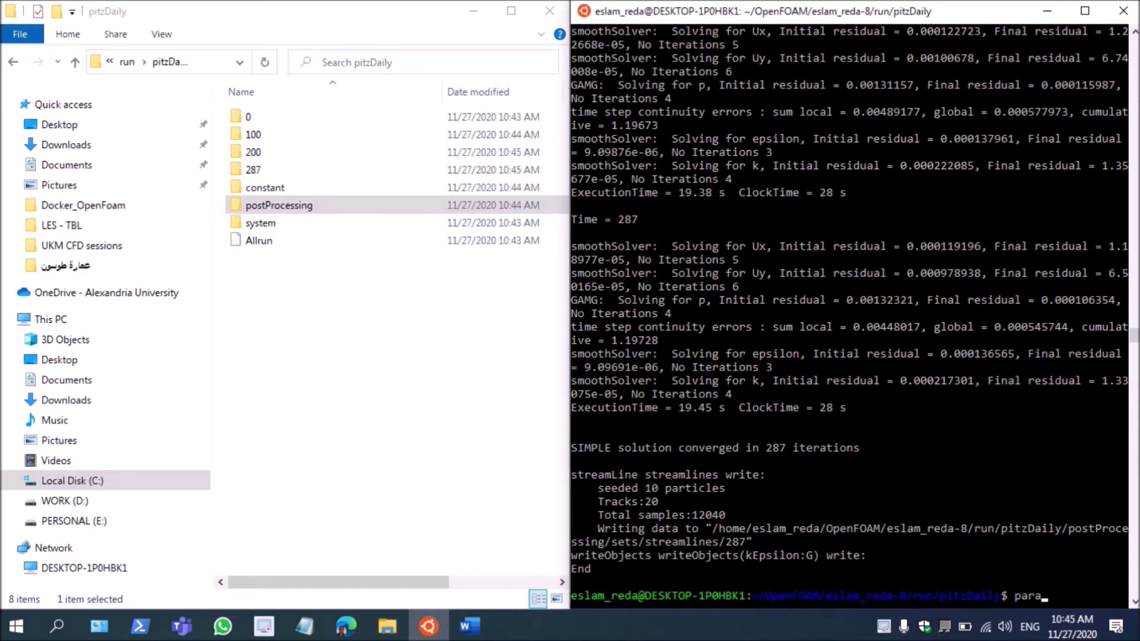
pyautogui.write('Foam')
pyautogui.press('Return')
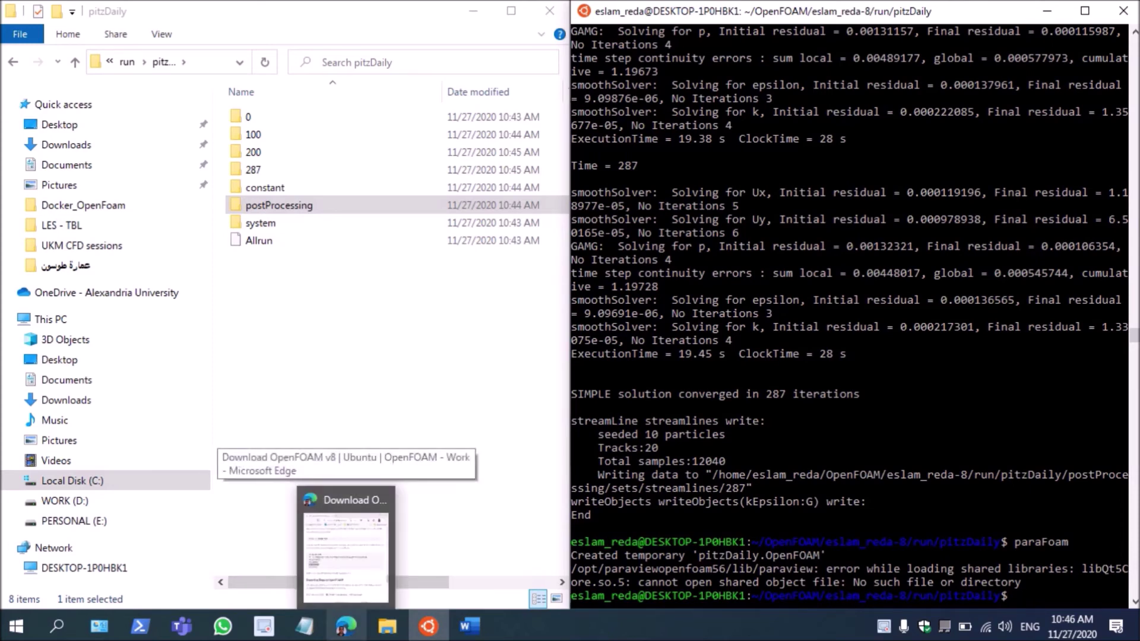
pyautogui.click(469, 626)
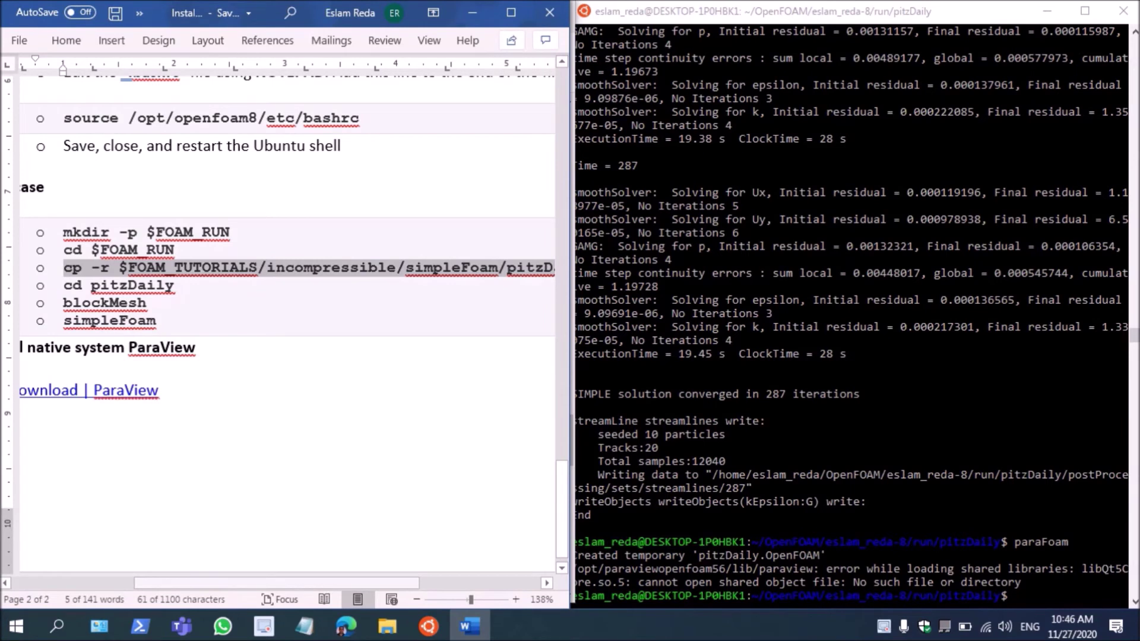
# Step: Follow the Download | ParaView link to the v5.9 Release Candidates list, then minimize Edge
pyautogui.moveTo(267, 583); pyautogui.dragTo(144, 583)
pyautogui.click(375, 390)
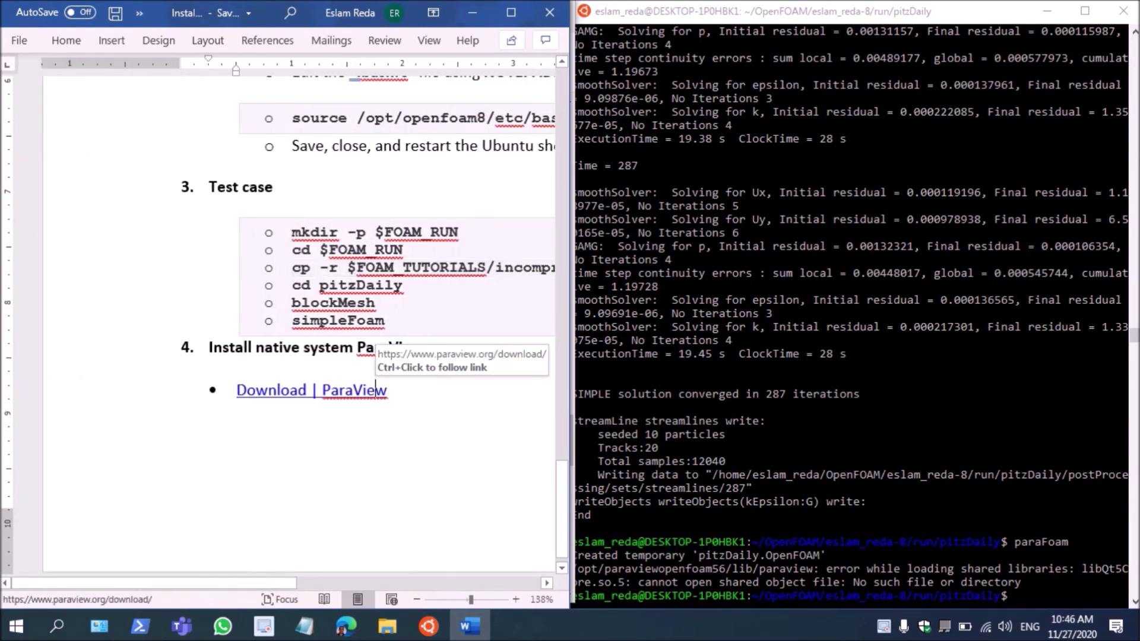
pyautogui.tripleClick(375, 390)
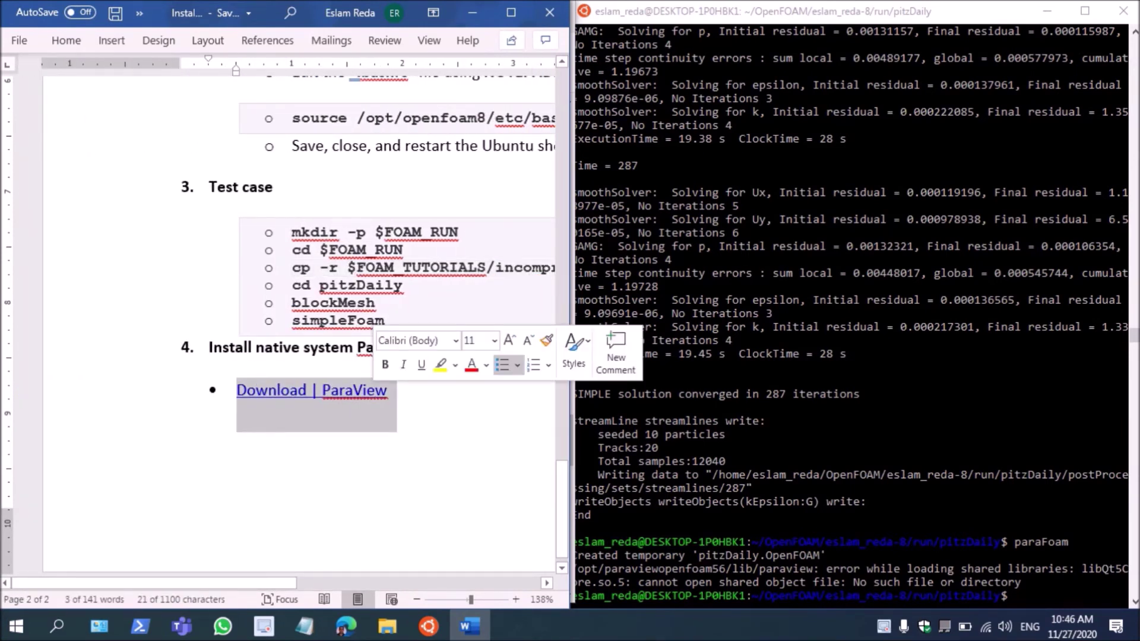
pyautogui.keyDown('ctrl'); pyautogui.click(368, 391); pyautogui.keyUp('ctrl')
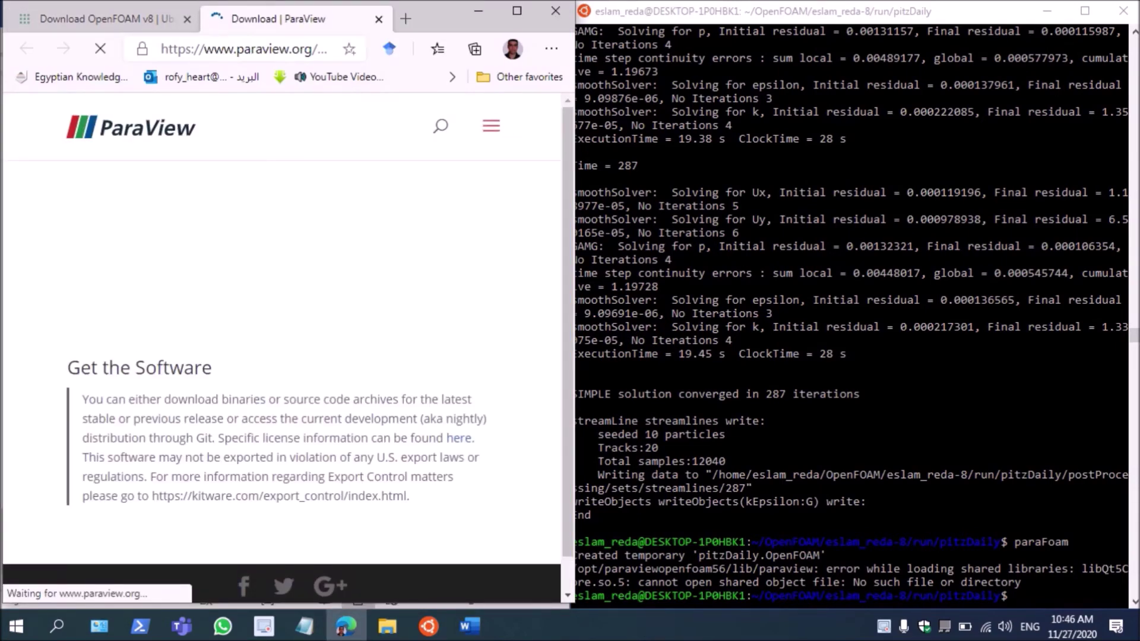
pyautogui.scroll(-5, 282, 349)
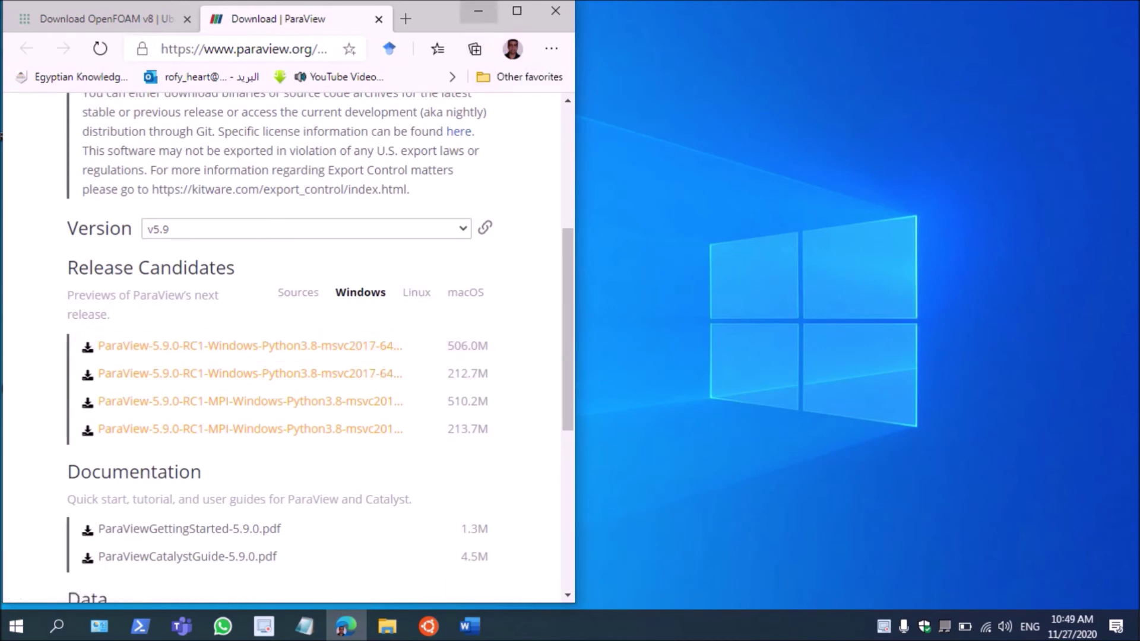
pyautogui.click(479, 10)
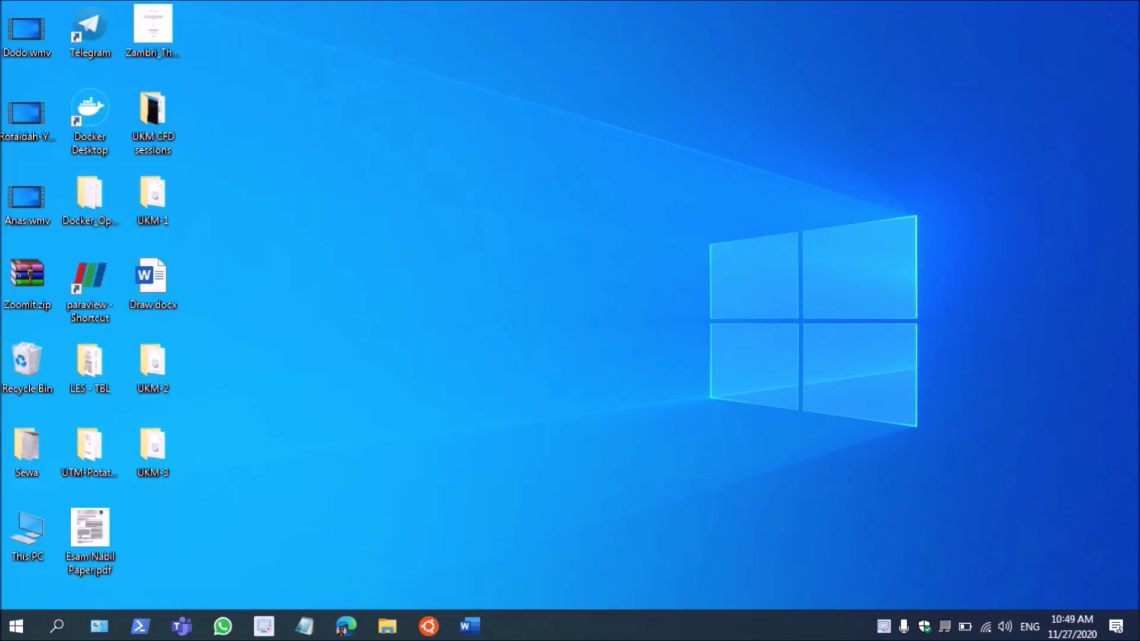
# Step: Browse to E:\SOFTWARE_2019\ParaView 5.9.0 RC1\bin and select paraview.exe
pyautogui.doubleClick(27, 531)
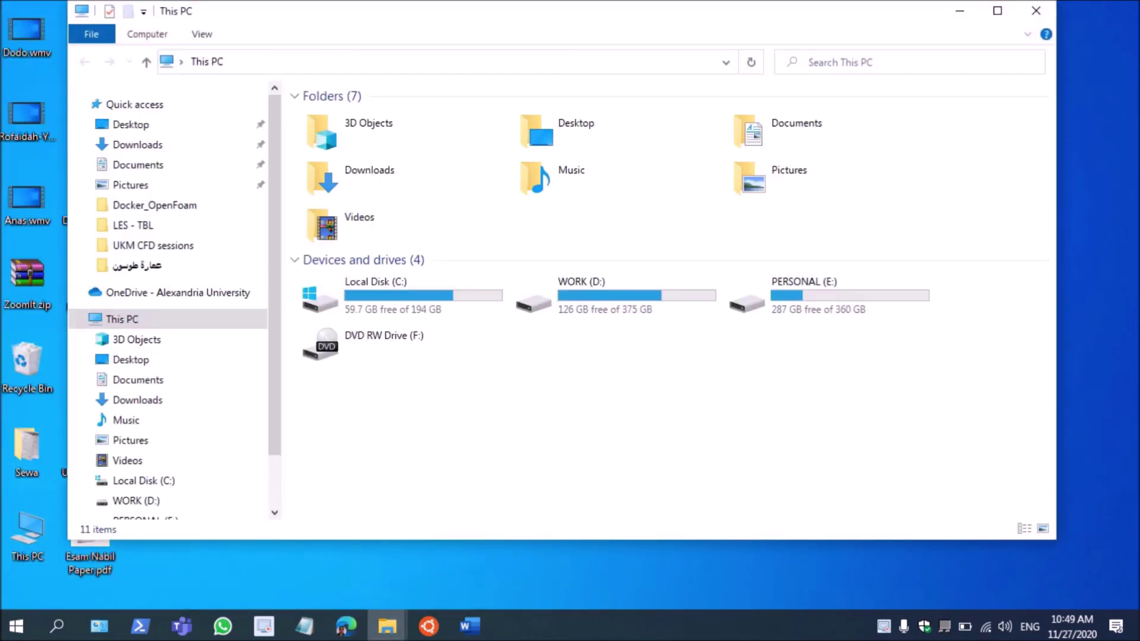
pyautogui.doubleClick(819, 295)
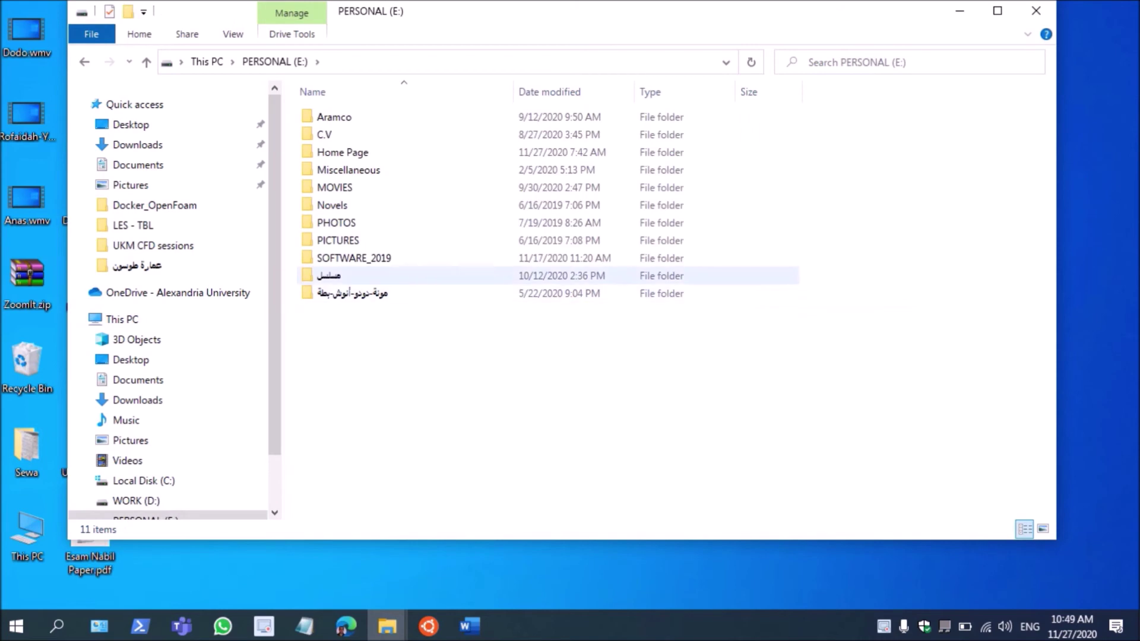
pyautogui.click(353, 258)
pyautogui.doubleClick(354, 257)
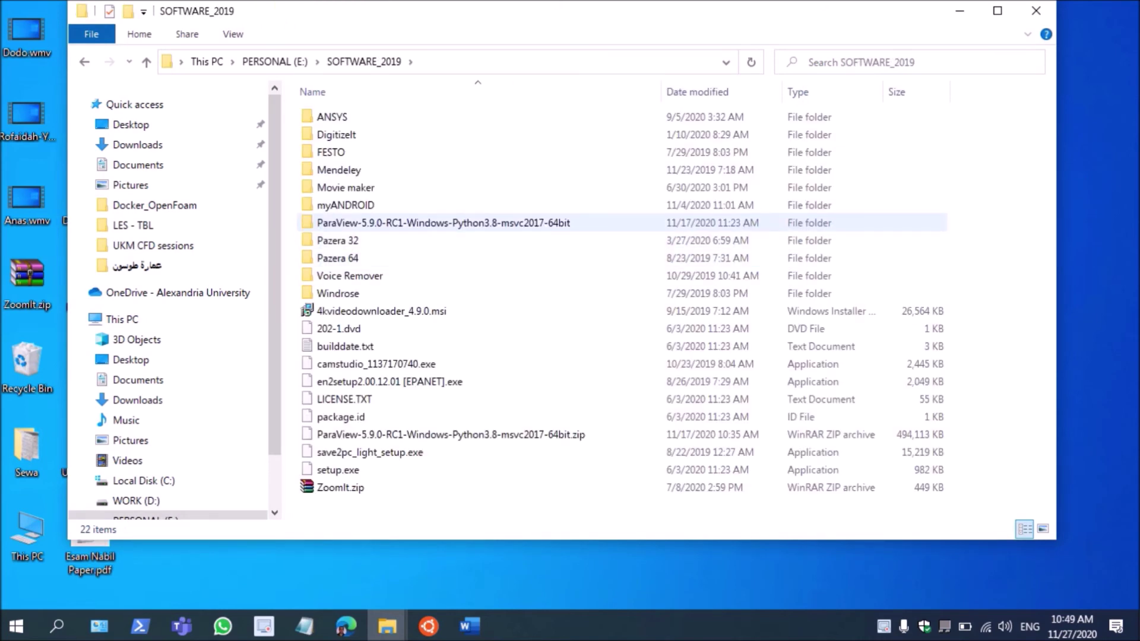
pyautogui.doubleClick(353, 223)
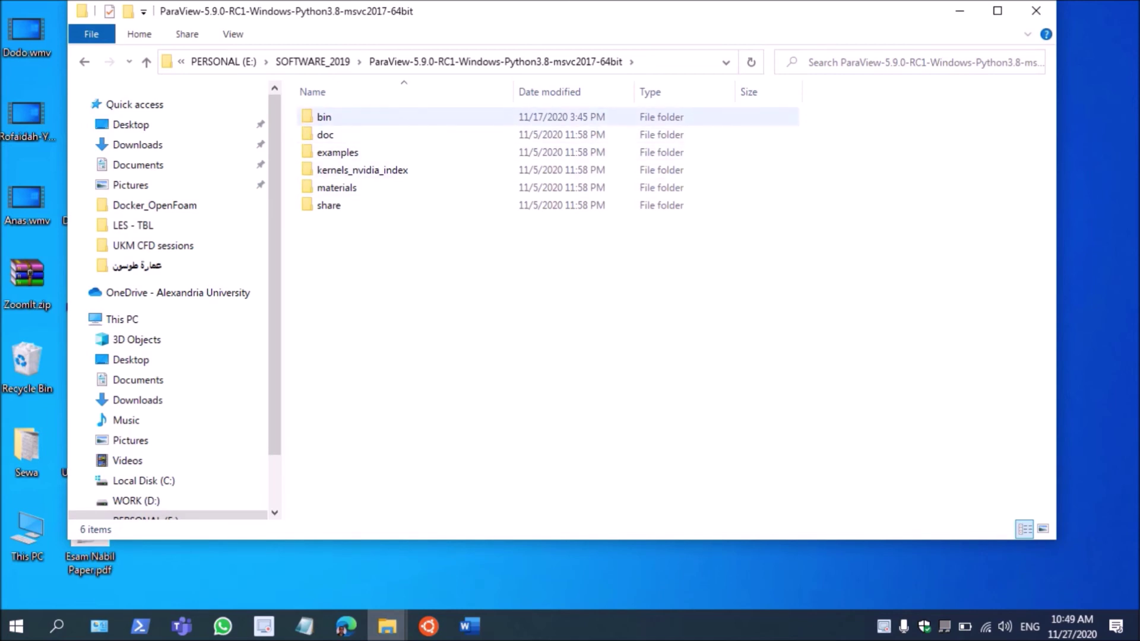
pyautogui.doubleClick(332, 116)
pyautogui.scroll(-15, 354, 352)
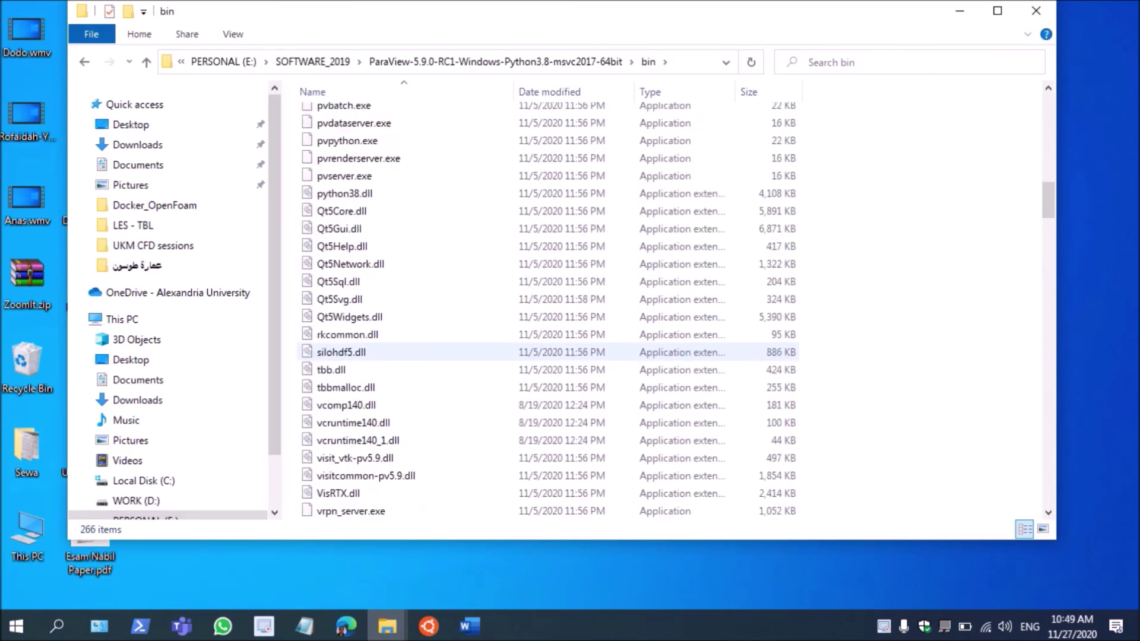
pyautogui.scroll(4, 354, 352)
pyautogui.click(346, 200)
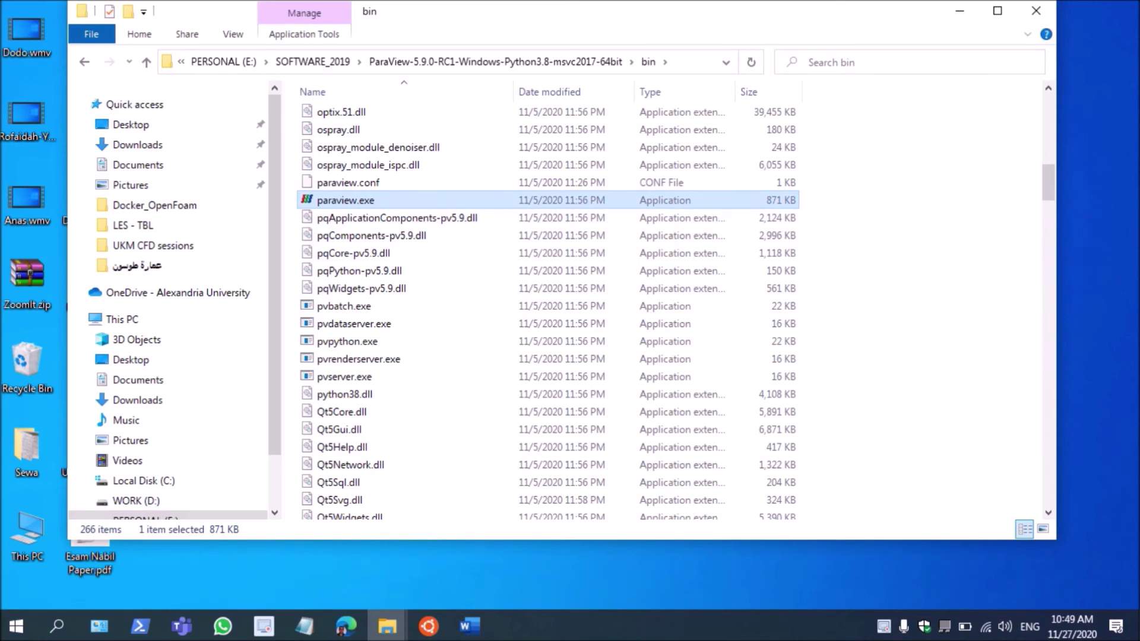
# Step: Move the bin folder window off the desktop and launch ParaView from its desktop shortcut
pyautogui.moveTo(594, 12); pyautogui.dragTo(763, 116)
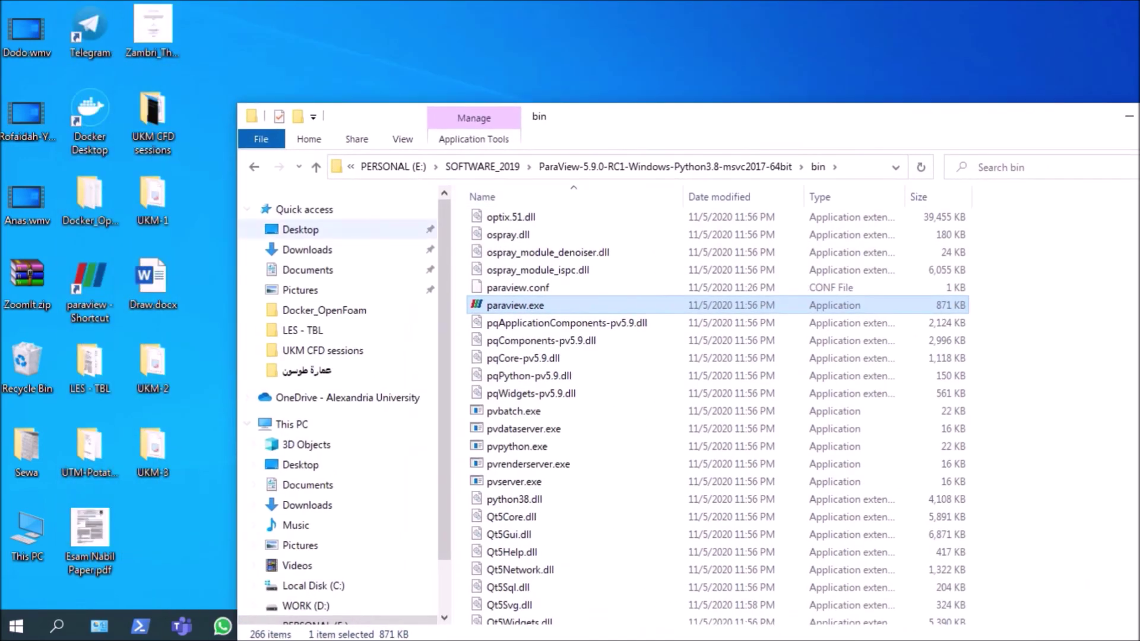
pyautogui.click(90, 285)
pyautogui.click(653, 117)
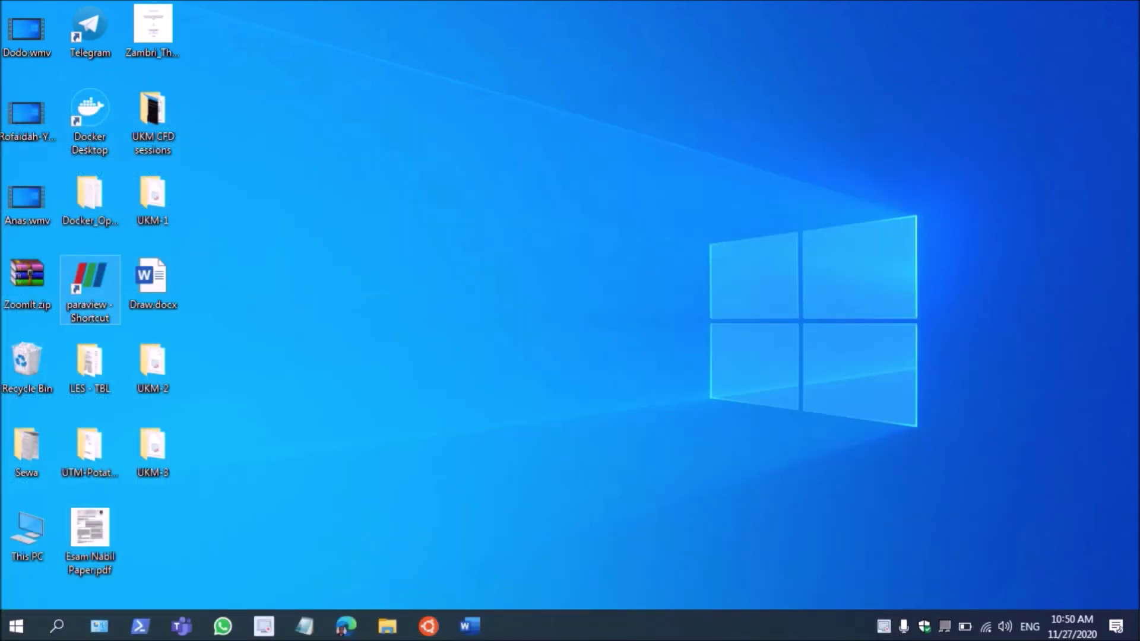
pyautogui.doubleClick(91, 289)
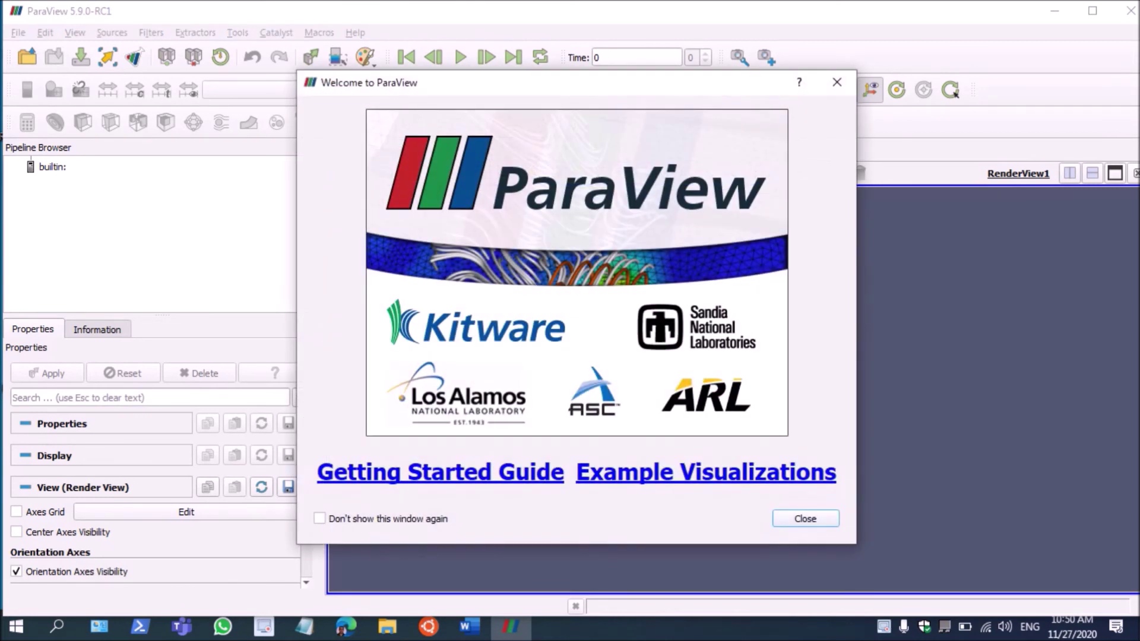
# Step: Dismiss the Welcome screen, maximise ParaView and bring up its Open File dialog
pyautogui.press('Return')
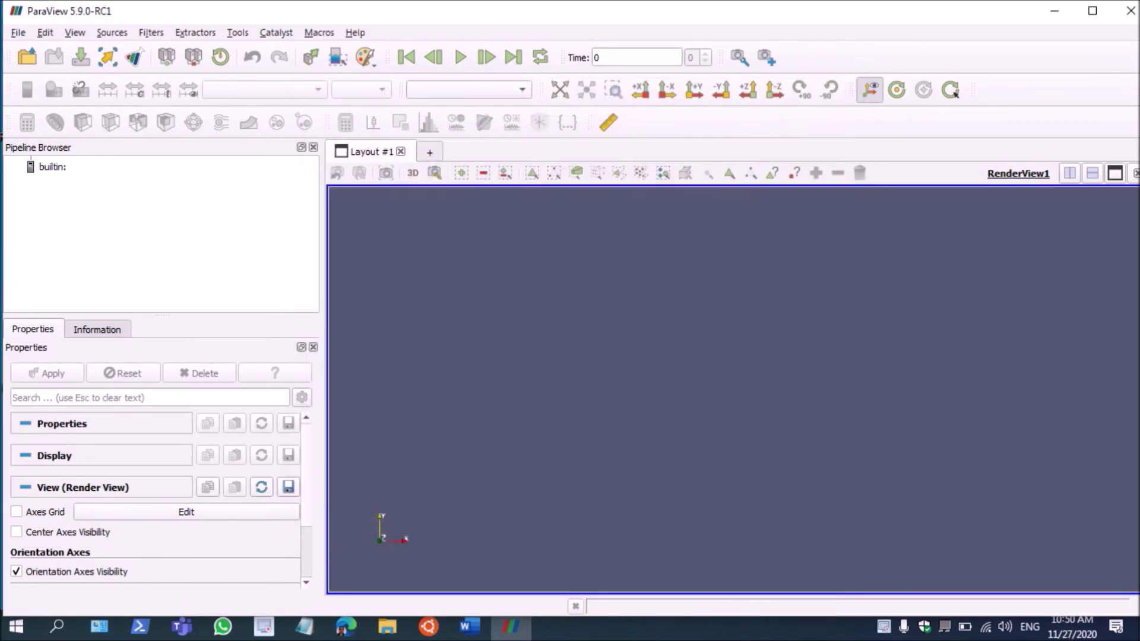
pyautogui.press('super+Up')
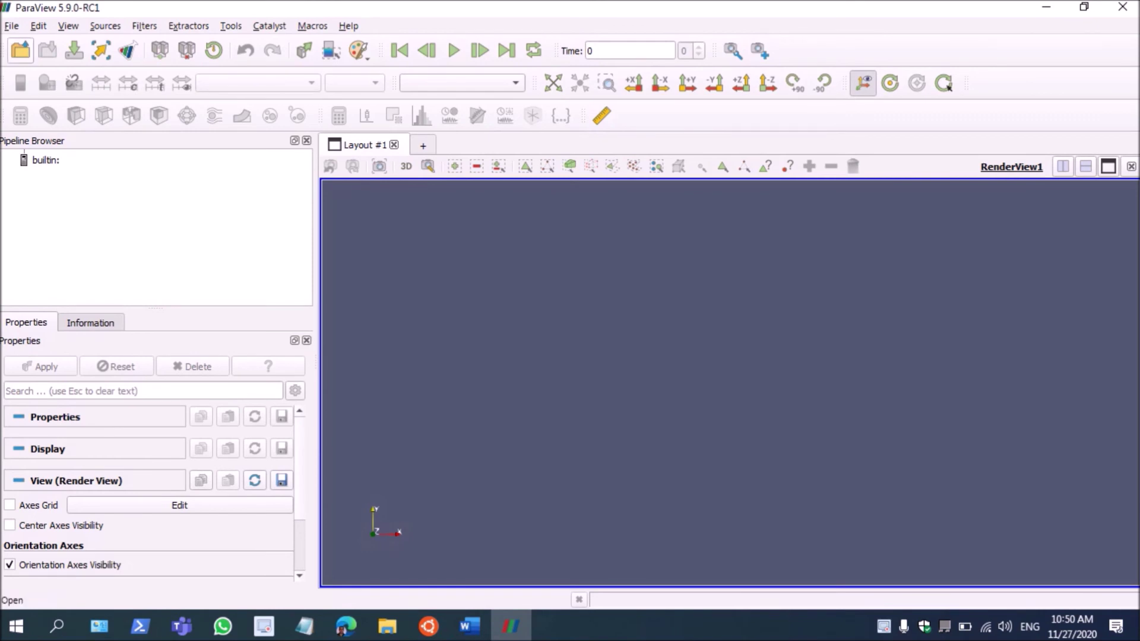
pyautogui.hotkey('alt', 'f')
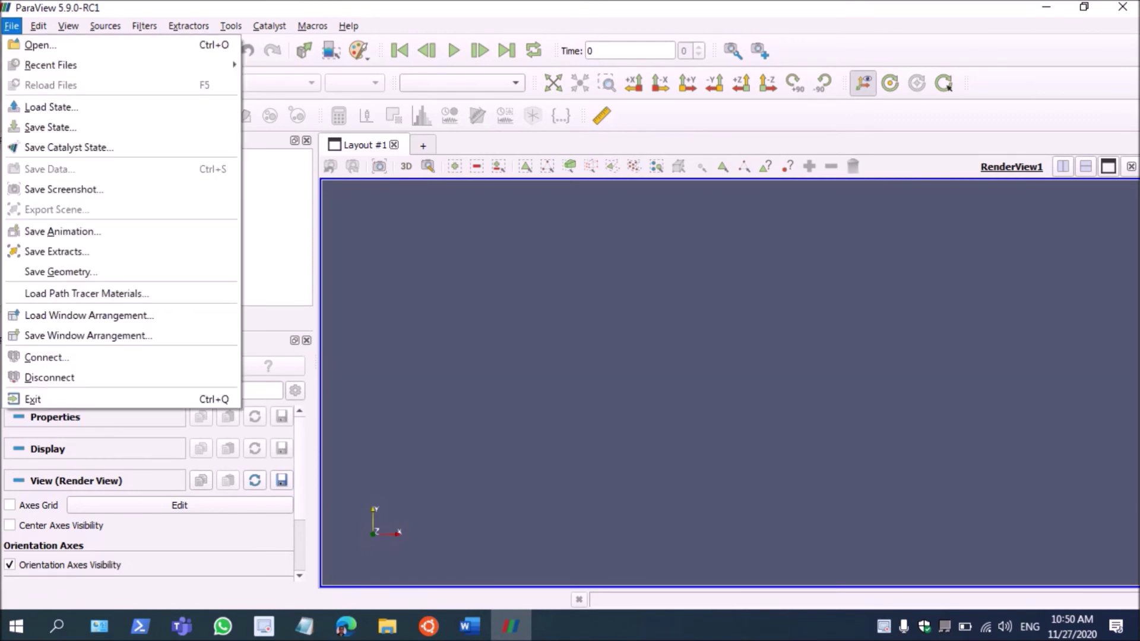
pyautogui.press('Down')
pyautogui.press('Escape')
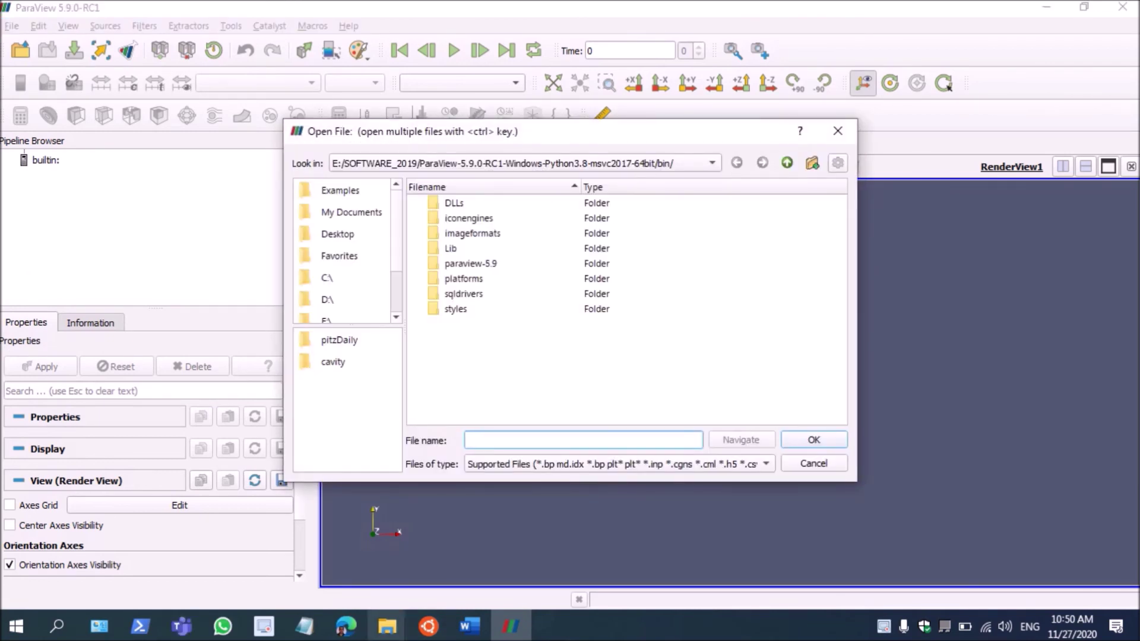
pyautogui.click(387, 627)
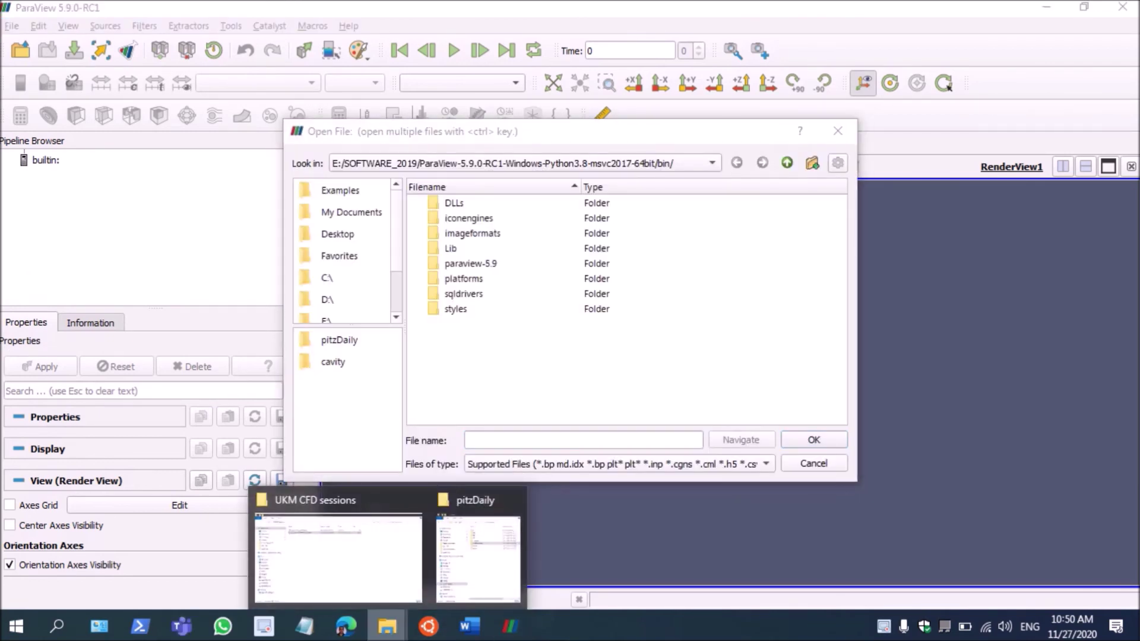
# Step: Paste the pitzDaily folder path from Explorer into ParaView's Open File name box to browse it
pyautogui.click(478, 555)
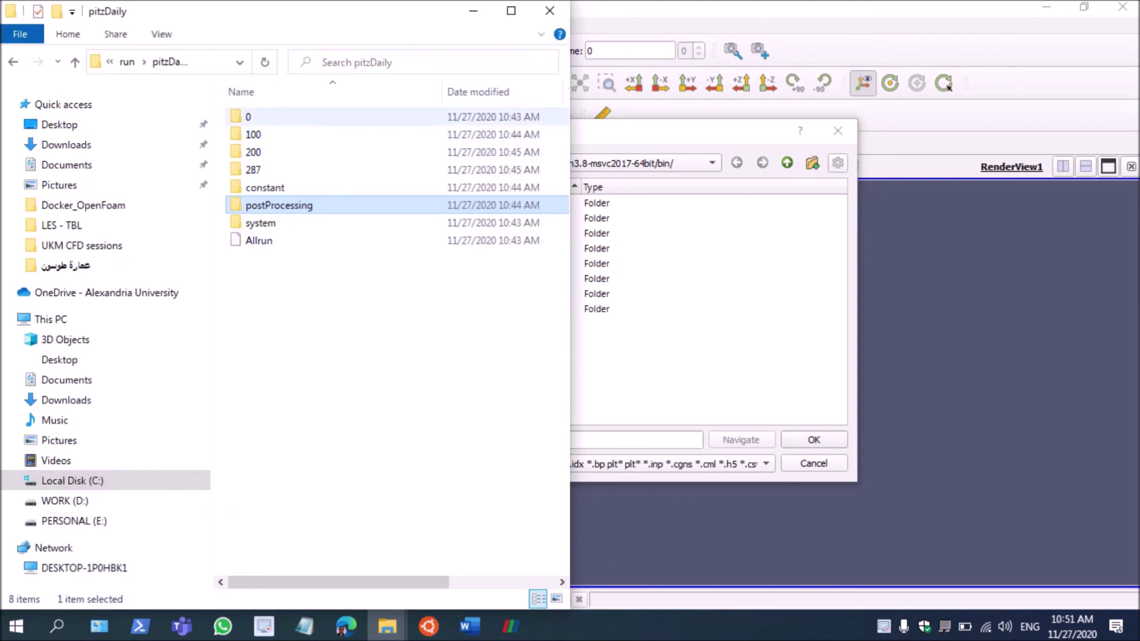
pyautogui.click(166, 62)
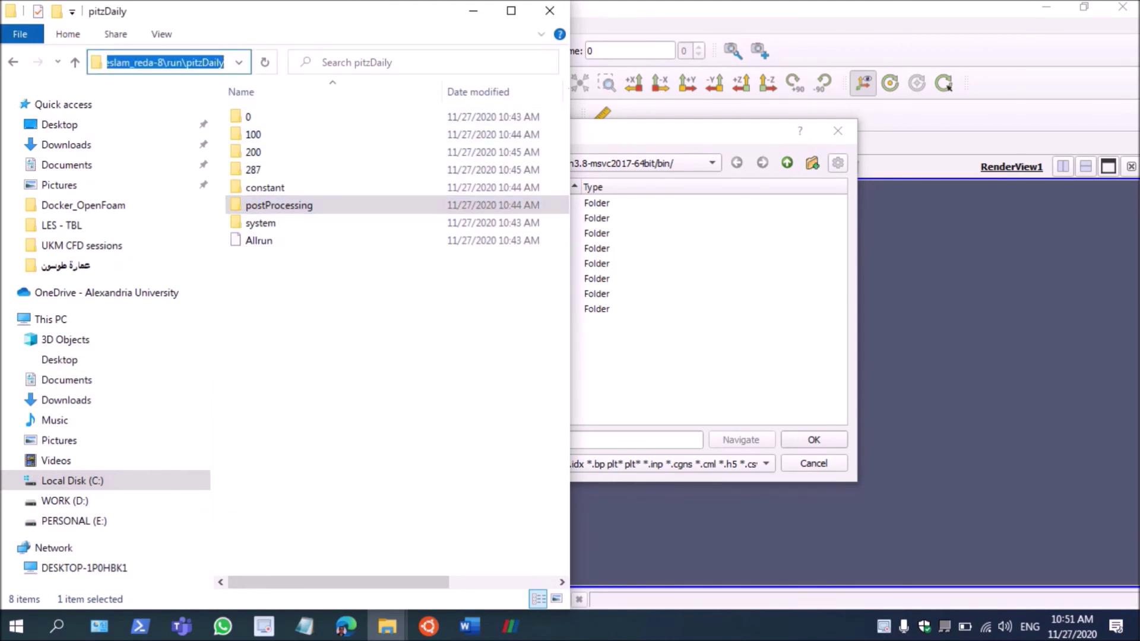
pyautogui.hotkey('ctrl', 'c')
pyautogui.hotkey('alt', 'Tab')
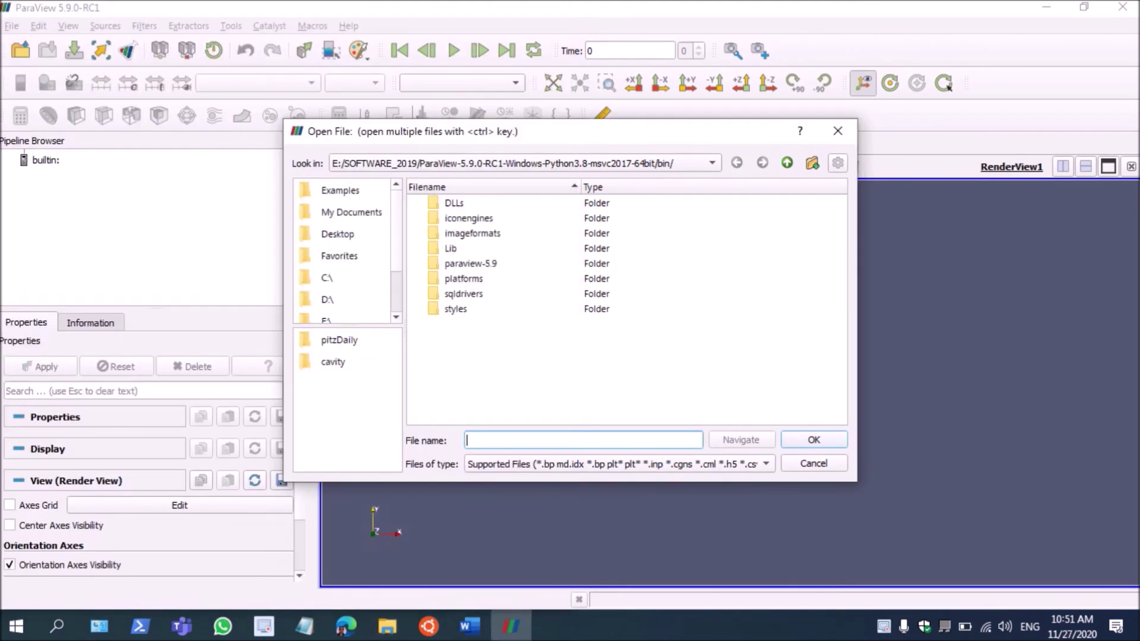
pyautogui.hotkey('ctrl', 'v')
pyautogui.press('Return')
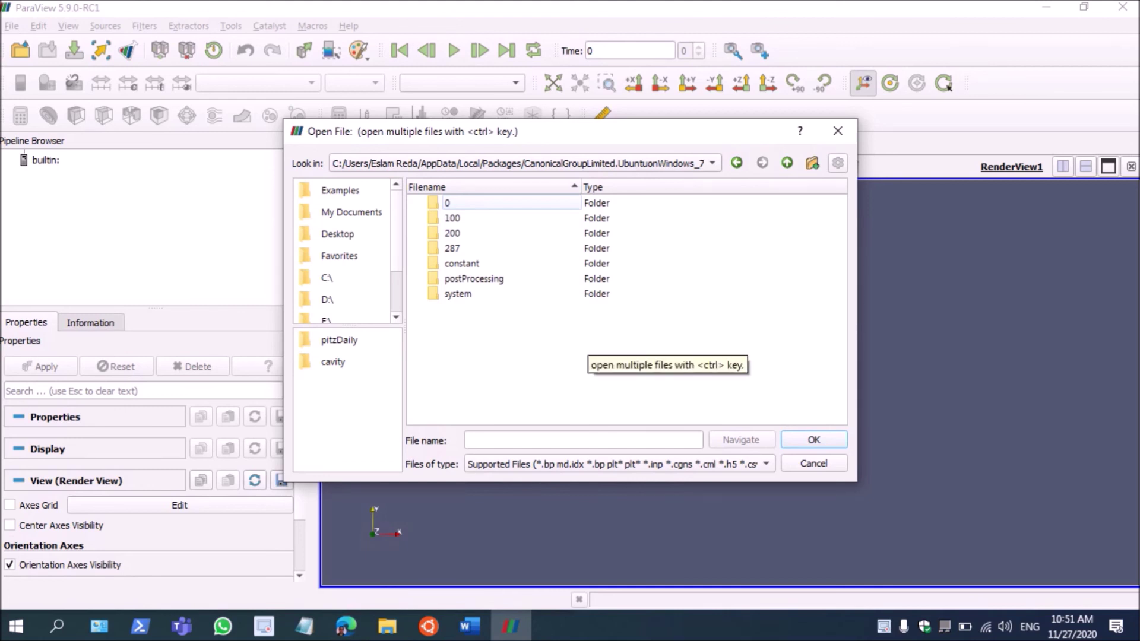
pyautogui.moveTo(387, 627)
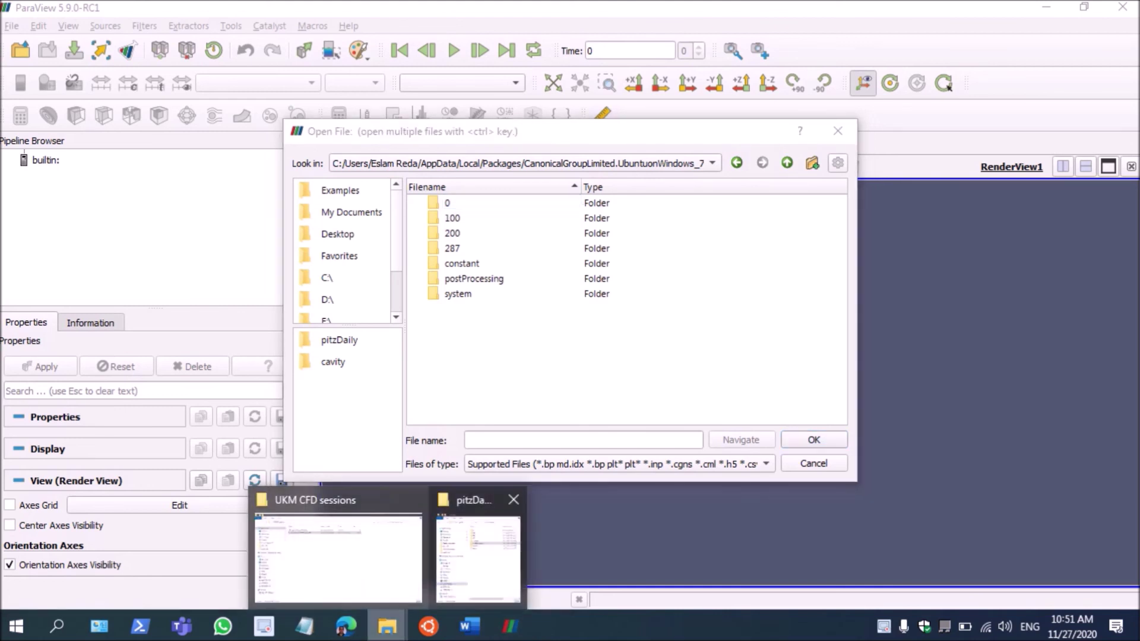
pyautogui.click(484, 552)
# Step: Create a new text document in pitzDaily and rename it pitzDaily.foam, accepting the extension change
pyautogui.rightClick(351, 71)
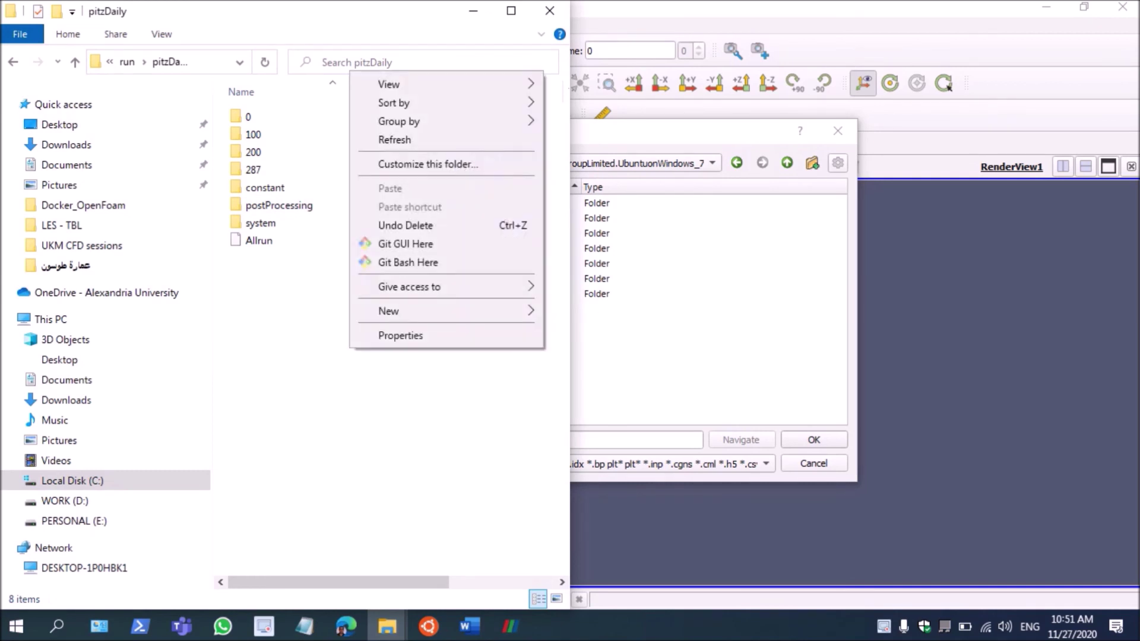
pyautogui.moveTo(388, 311)
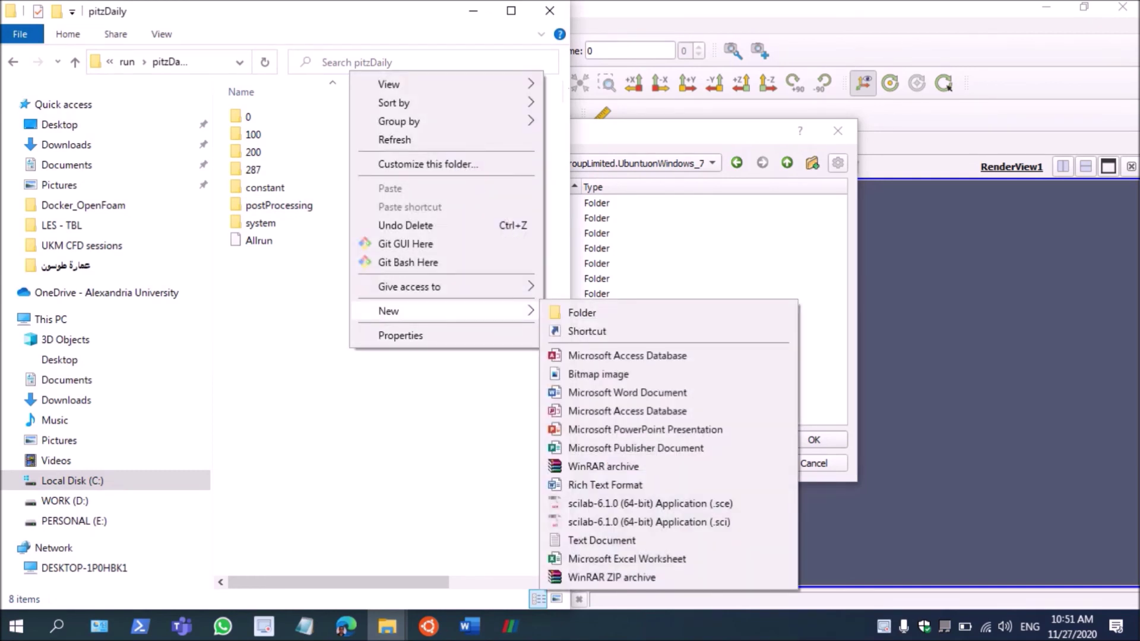
pyautogui.click(600, 540)
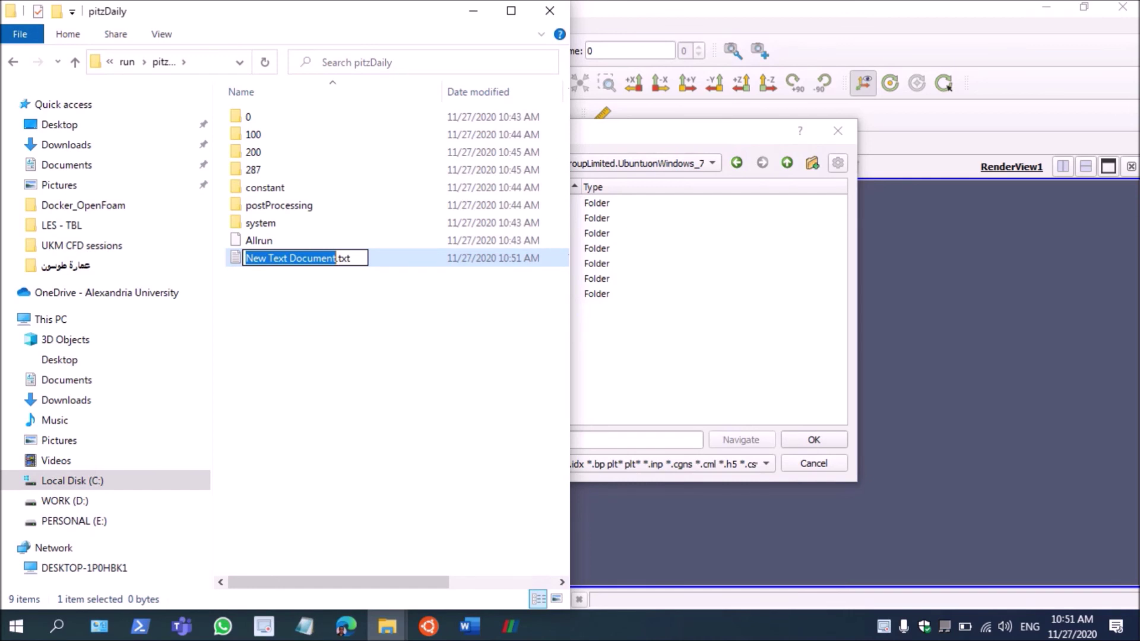
pyautogui.write('pitz')
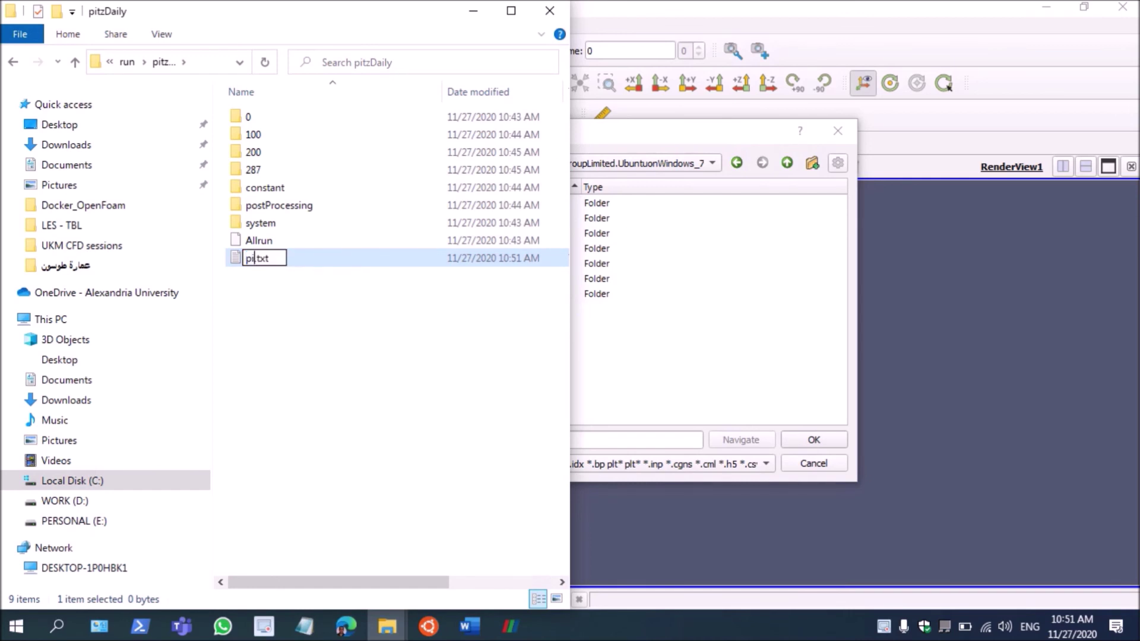
pyautogui.write('Daily')
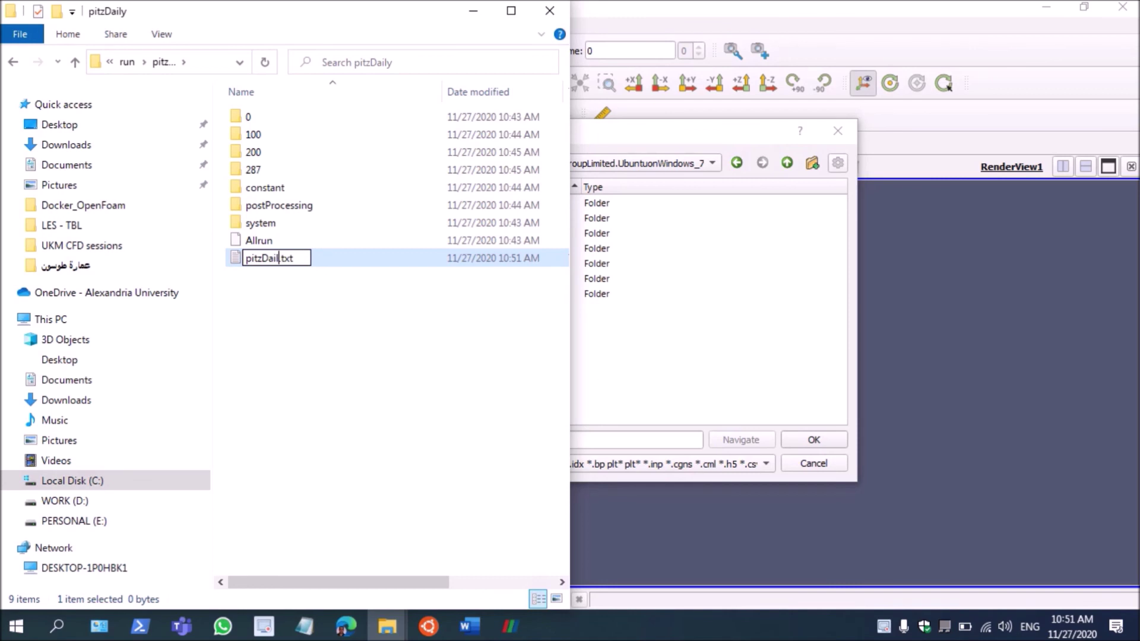
pyautogui.hotkey('shift', 'Right')
pyautogui.hotkey('shift', 'Right')
pyautogui.hotkey('shift', 'Right')
pyautogui.write('foam')
pyautogui.press('Return')
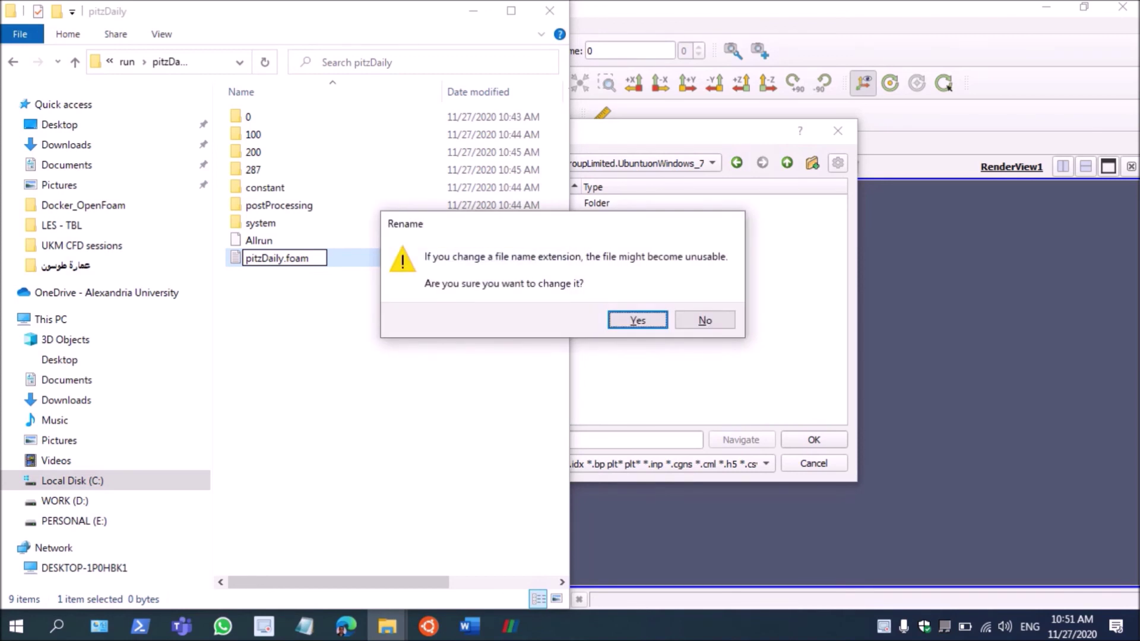
pyautogui.press('Return')
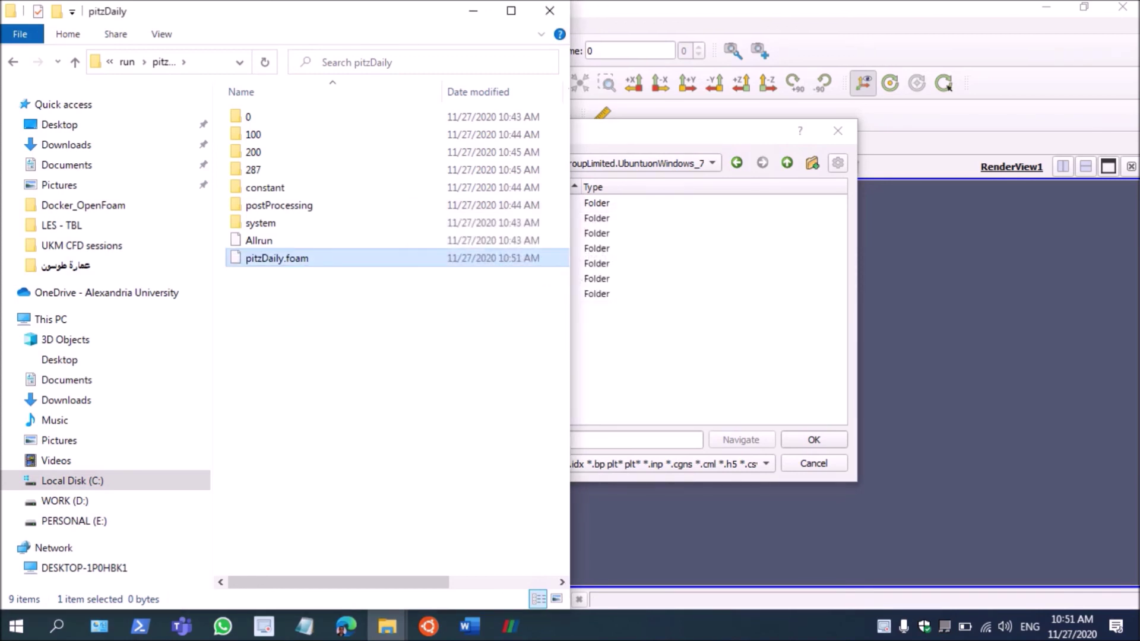
pyautogui.hotkey('alt', 'Tab')
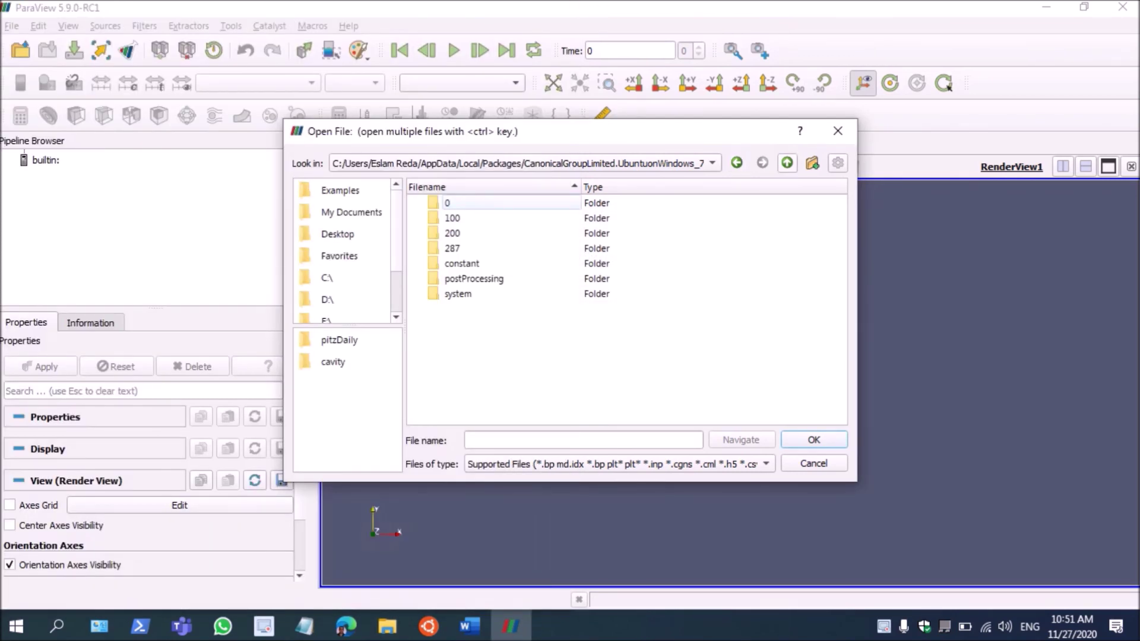
# Step: Open pitzDaily.foam and Apply to render the pressure field p (−9.2 to 18)
pyautogui.click(787, 163)
pyautogui.doubleClick(462, 203)
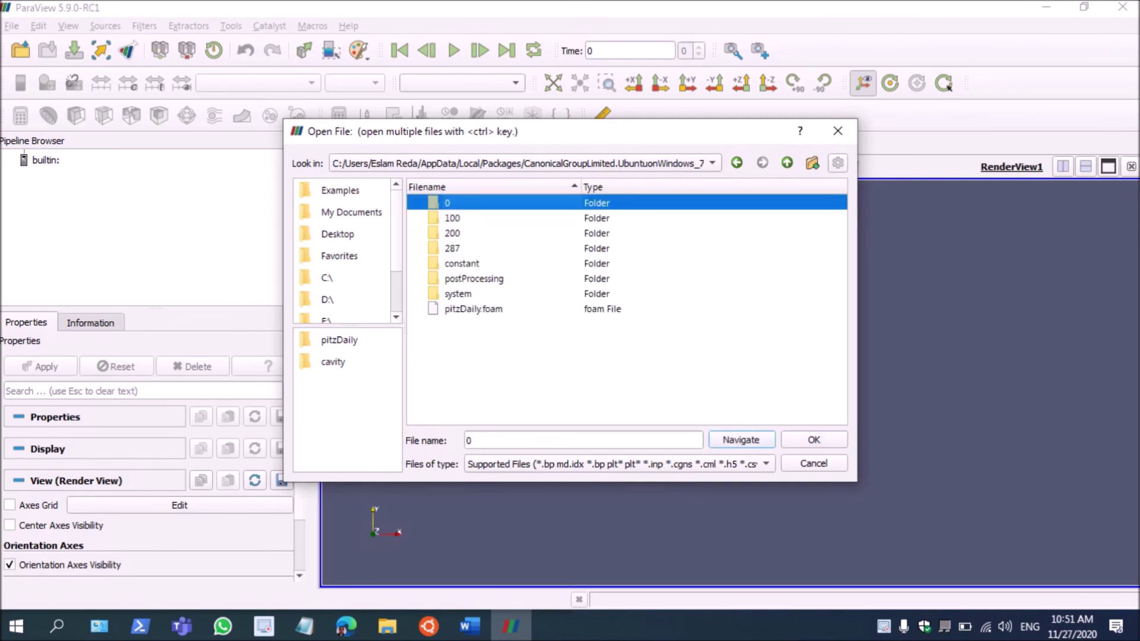
pyautogui.click(474, 309)
pyautogui.click(814, 440)
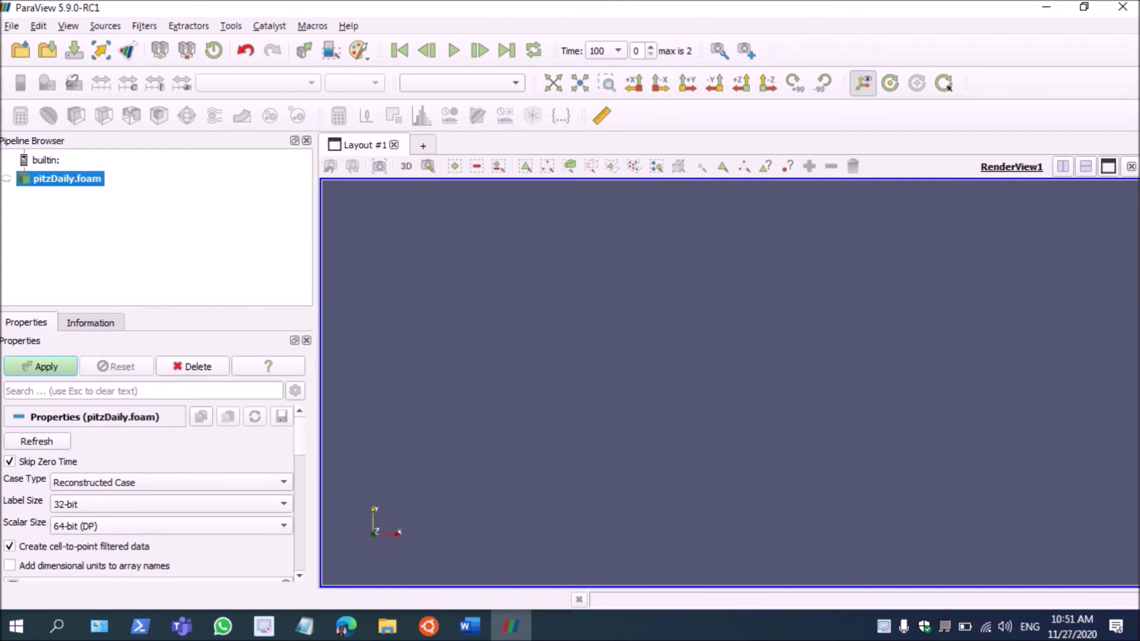
pyautogui.click(40, 367)
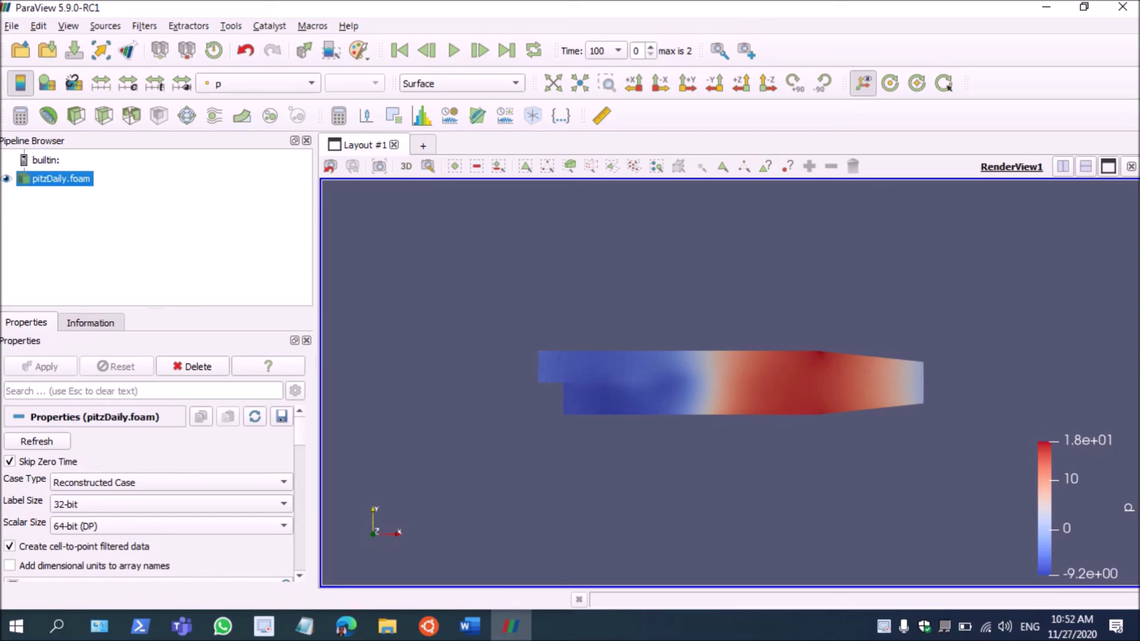
pyautogui.click(469, 627)
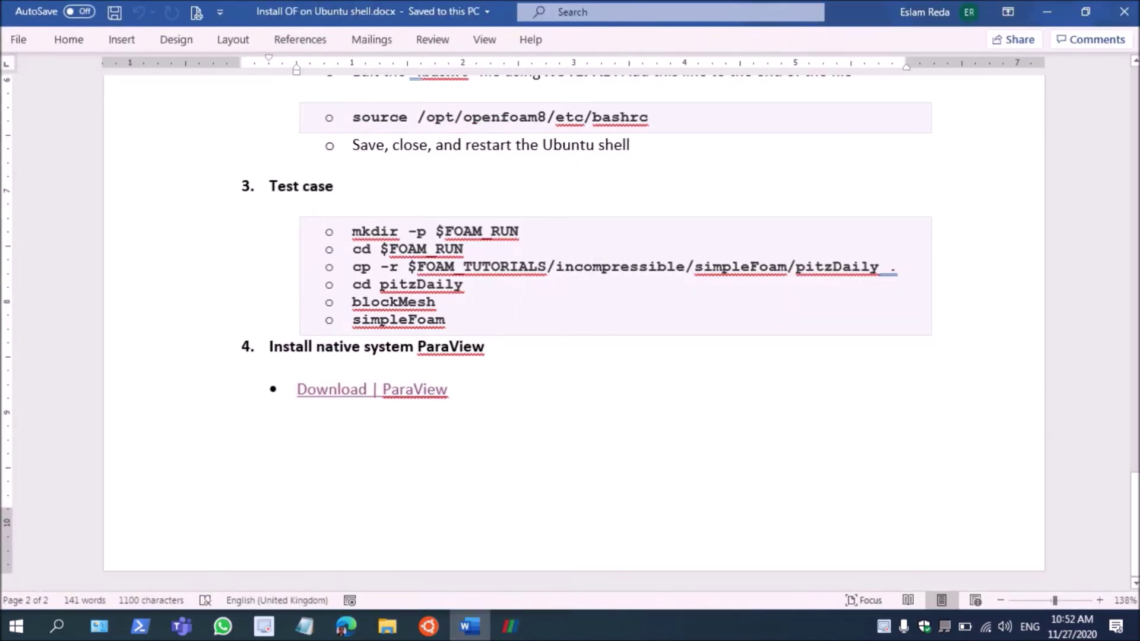
# Step: Scroll the Word setup guide back up to the top of page 1
pyautogui.scroll(8, 438, 465)
pyautogui.scroll(15, 438, 466)
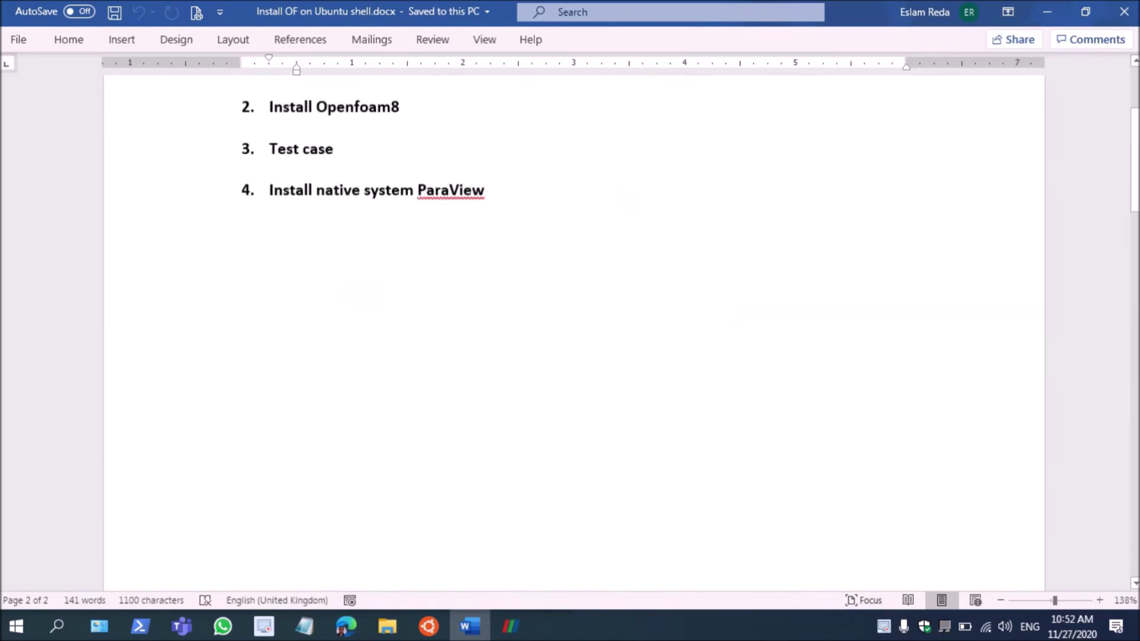